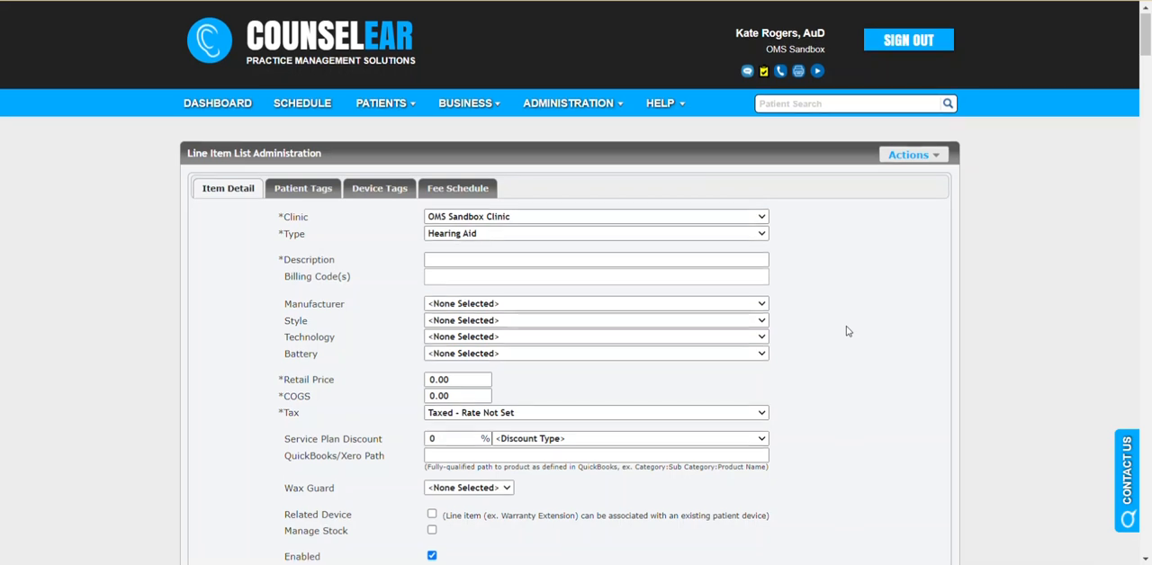
# Step: Open the Line Item List administration page for the clinic
pyautogui.scroll(-1, 851, 327)
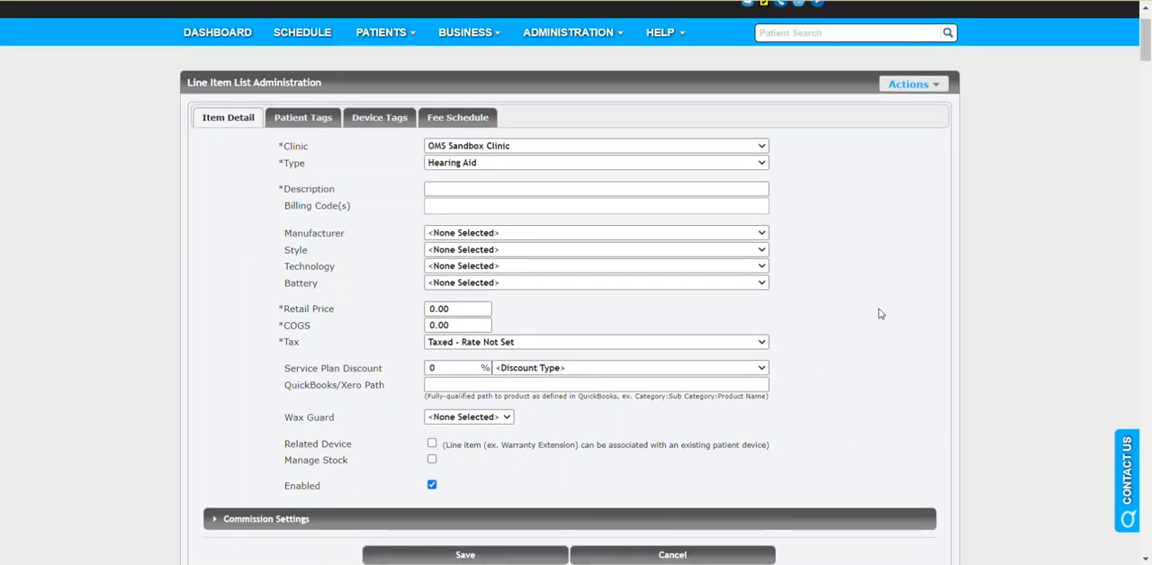
pyautogui.scroll(1, 879, 315)
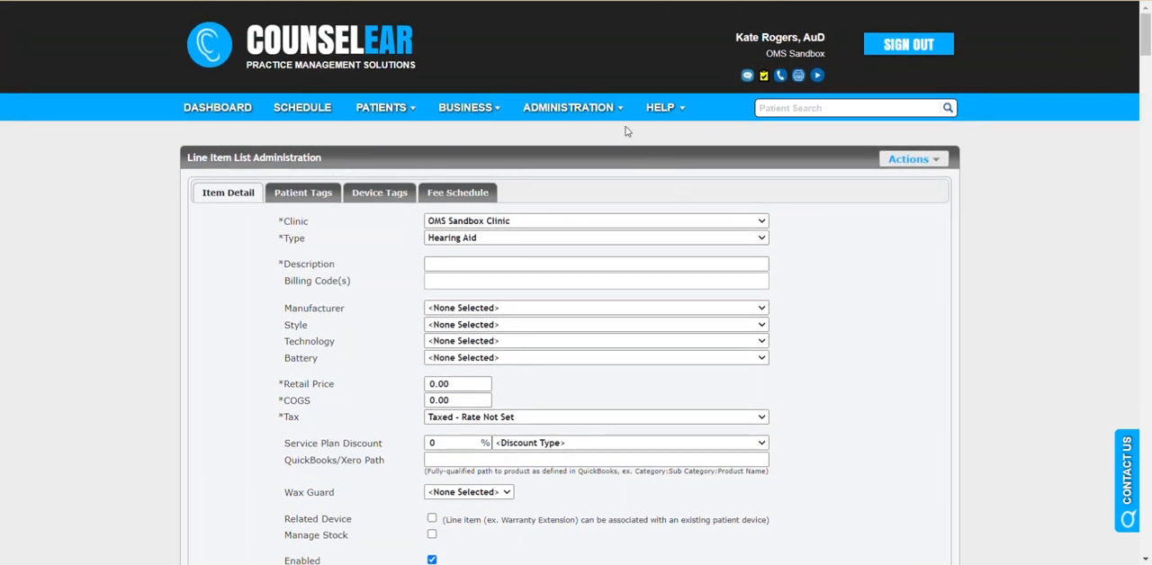
pyautogui.moveTo(621, 117)
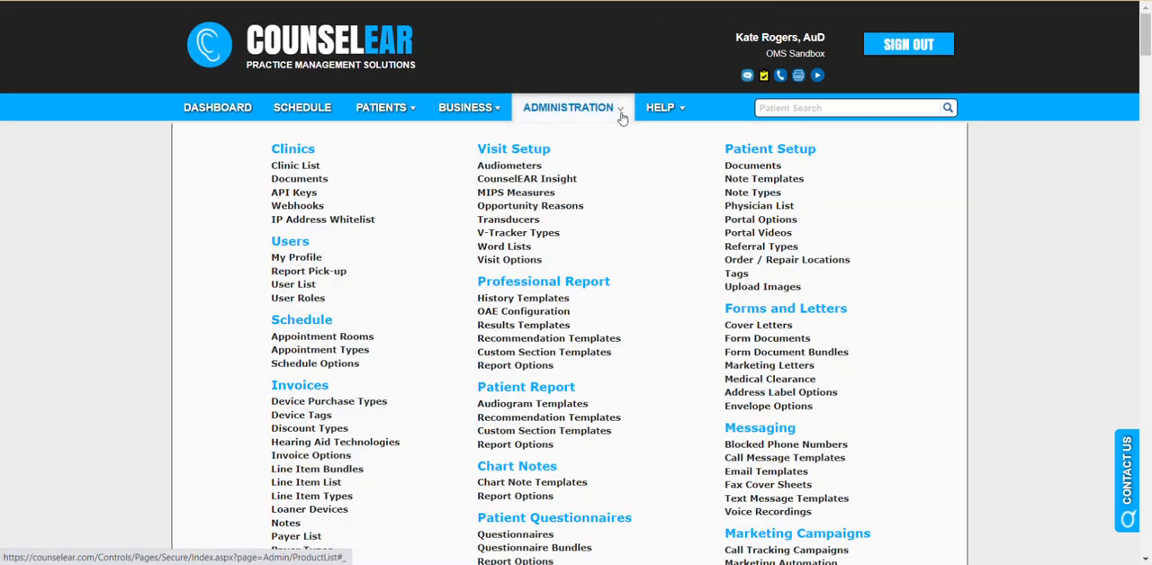
pyautogui.click(306, 482)
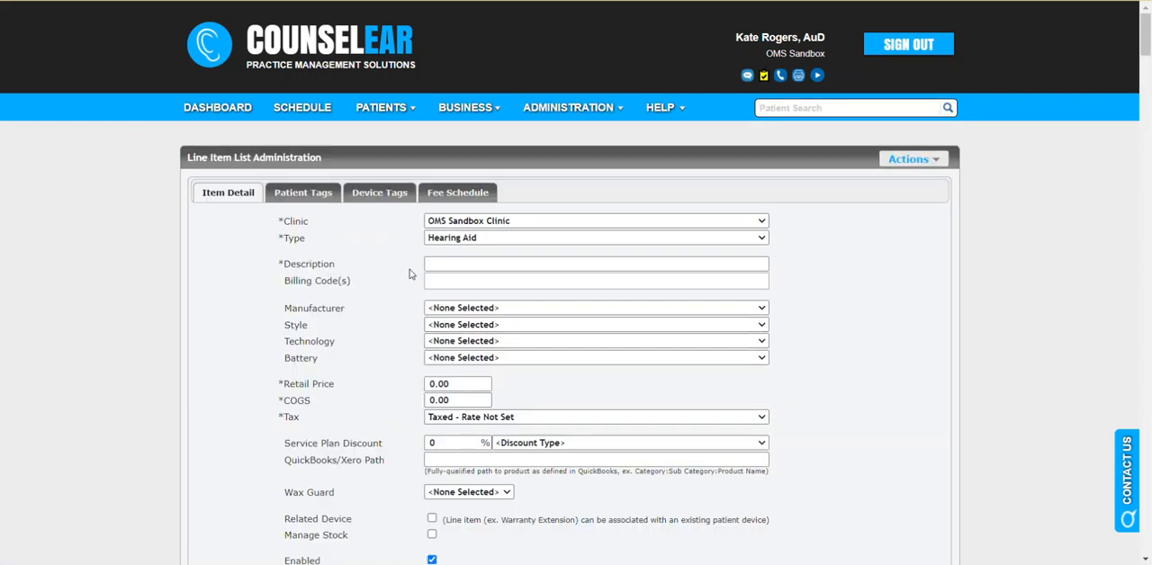
# Step: Examine the available line item types for the new item, keeping Hearing Aid as the type
pyautogui.moveTo(307, 240); pyautogui.dragTo(284, 238)
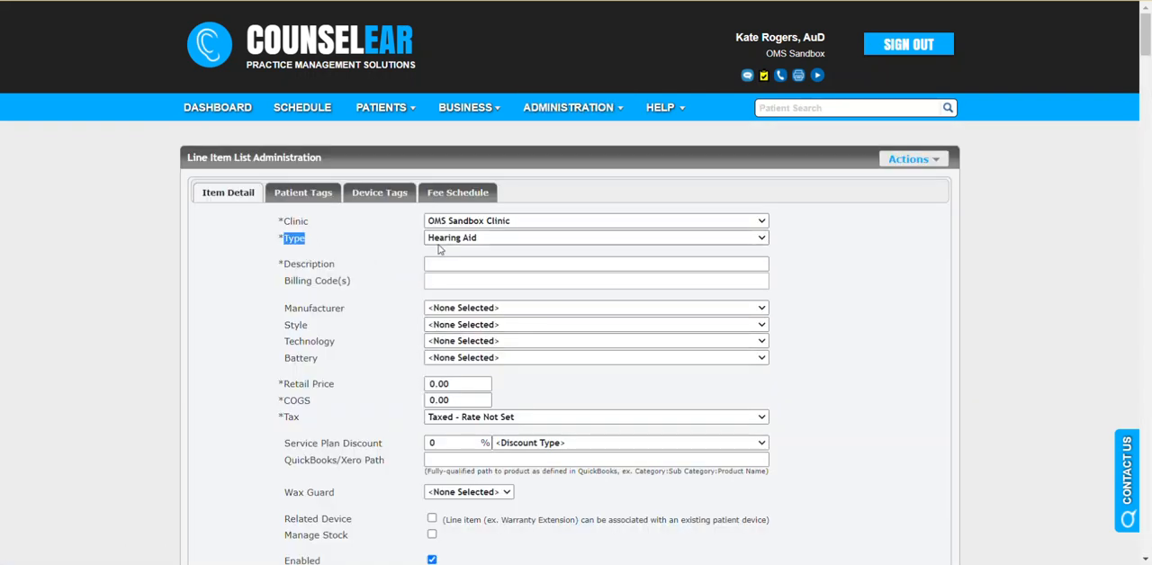
pyautogui.click(469, 240)
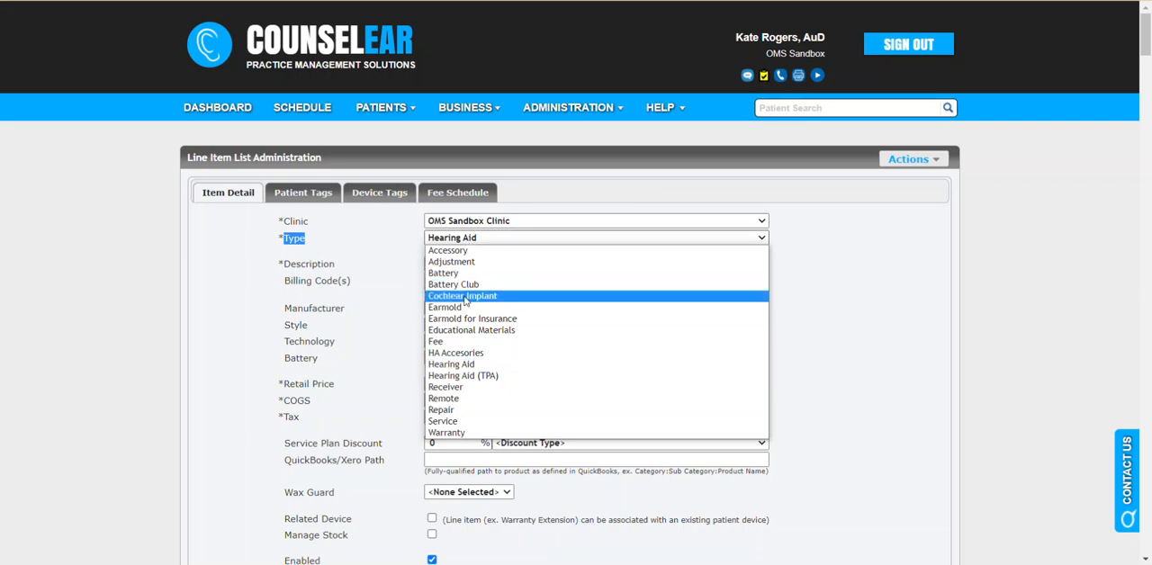
pyautogui.click(389, 306)
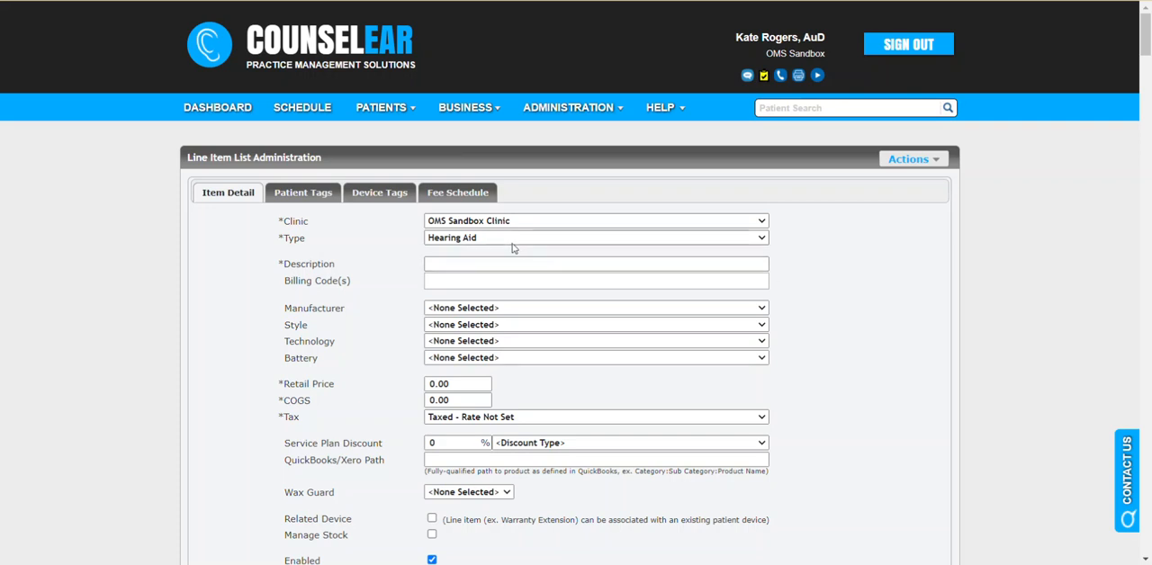
# Step: Look through the list of active Hearing Aid line items beneath the item form
pyautogui.scroll(-8, 855, 293)
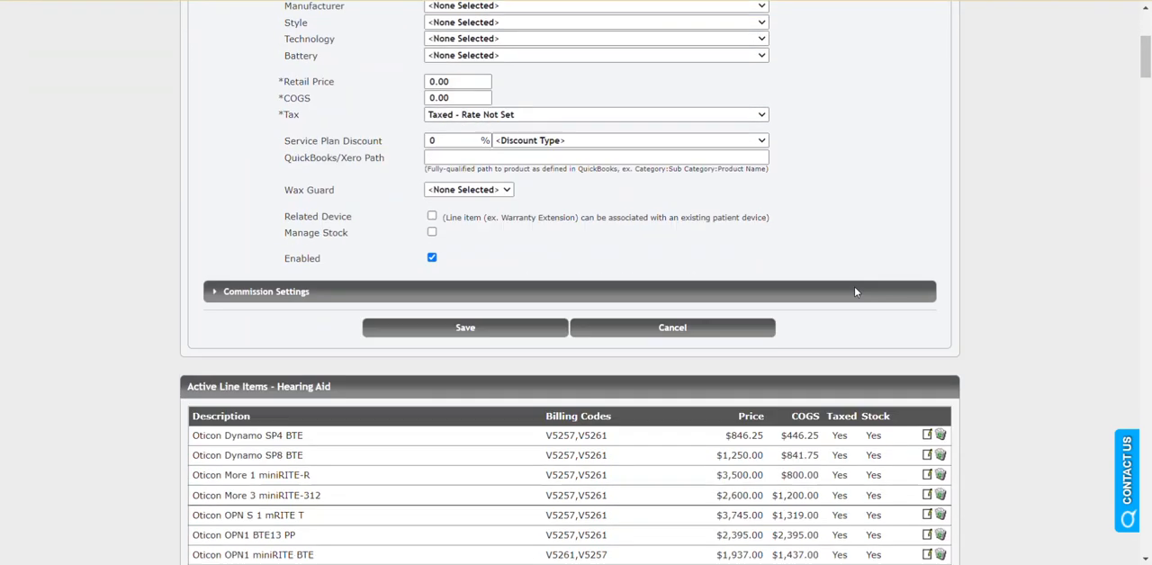
pyautogui.scroll(-5, 853, 289)
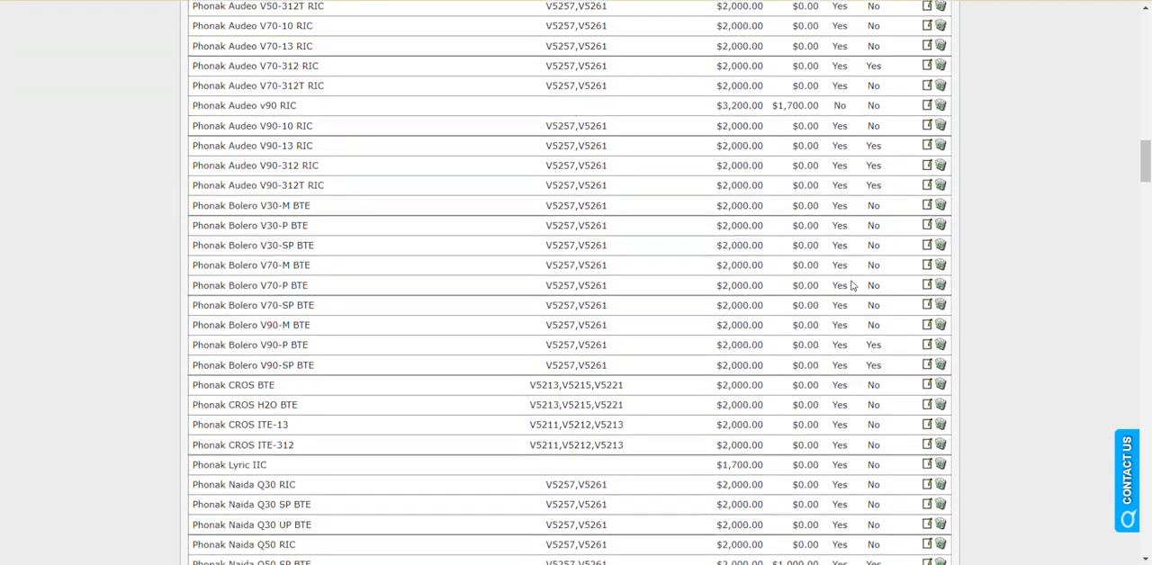
pyautogui.scroll(12, 853, 288)
pyautogui.scroll(2, 853, 287)
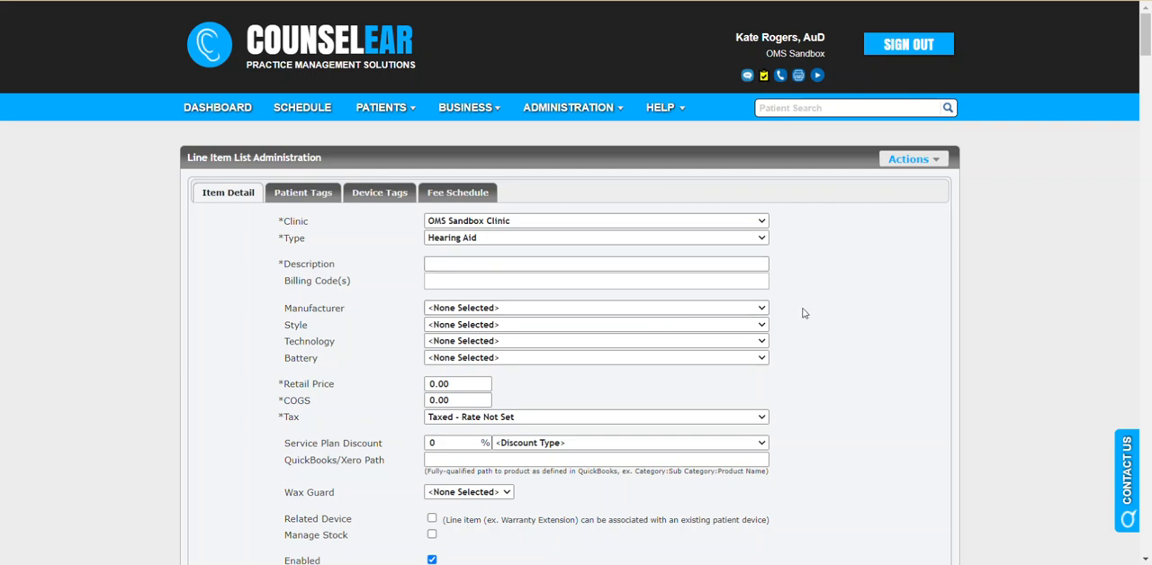
# Step: Examine how descriptions are written in the active hearing aid list, highlighting the Phonak Audeo B90 312T RIC entry as an example
pyautogui.scroll(-4, 832, 312)
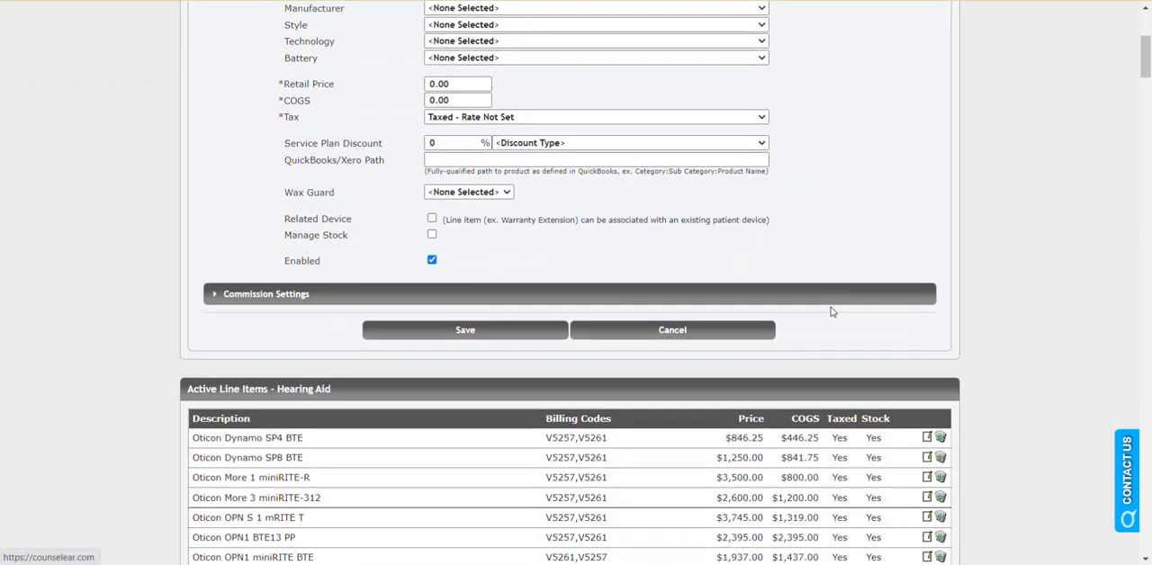
pyautogui.scroll(-3, 441, 439)
pyautogui.scroll(-3, 439, 440)
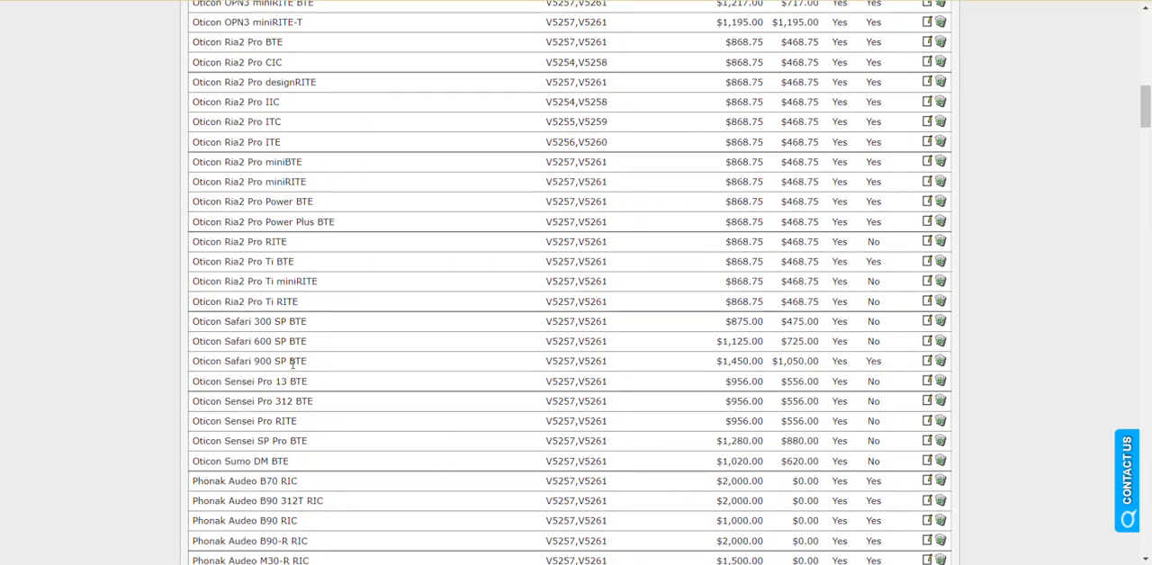
pyautogui.scroll(-2, 324, 381)
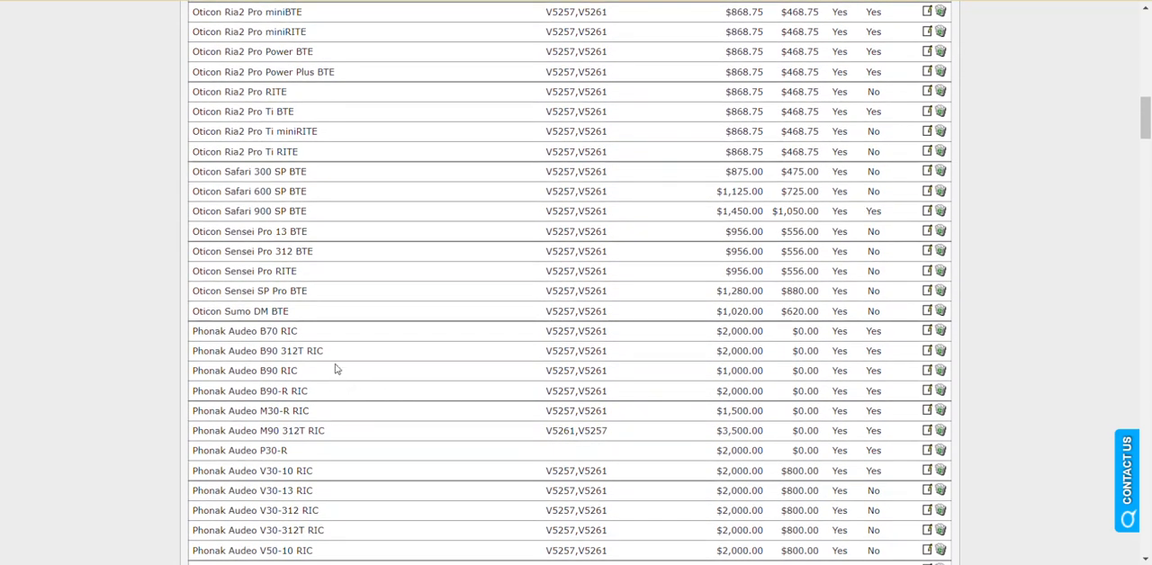
pyautogui.moveTo(332, 356); pyautogui.dragTo(190, 361)
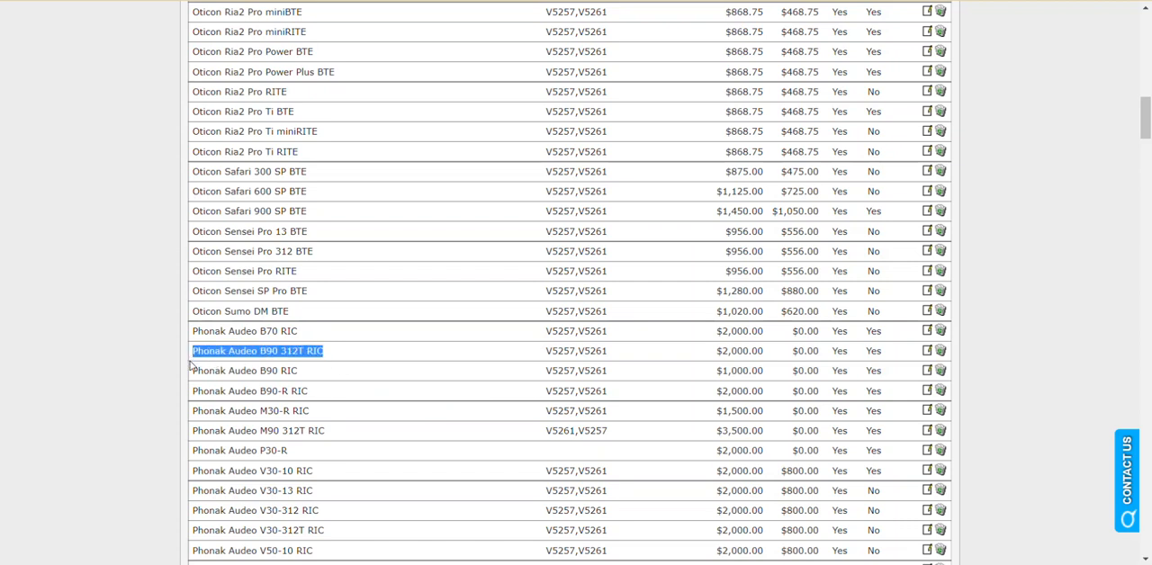
pyautogui.rightClick(229, 357)
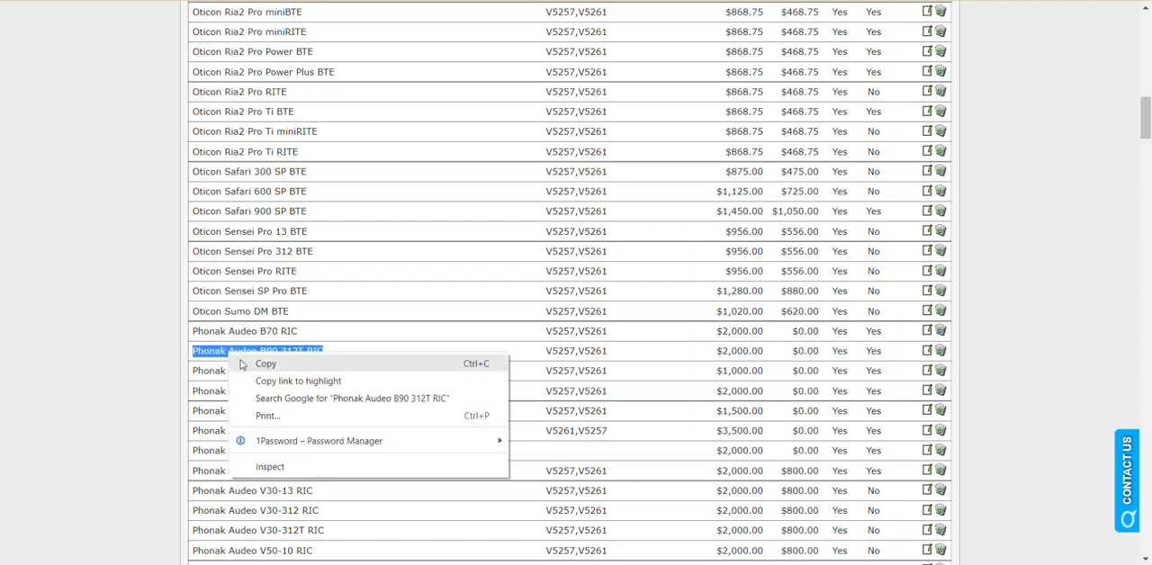
pyautogui.click(155, 345)
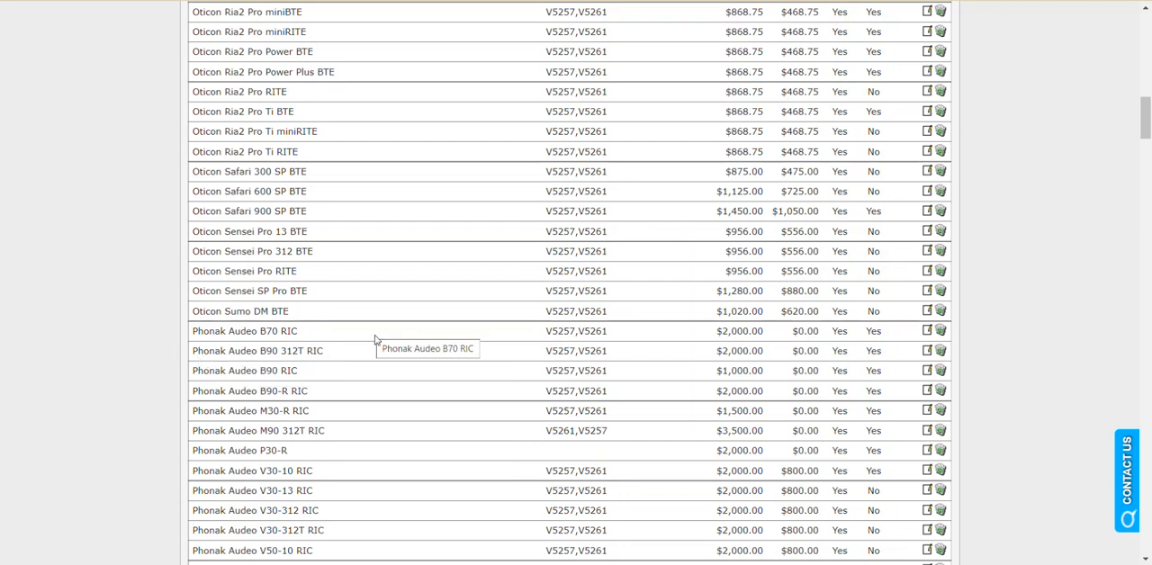
pyautogui.scroll(1, 537, 357)
pyautogui.scroll(15, 538, 357)
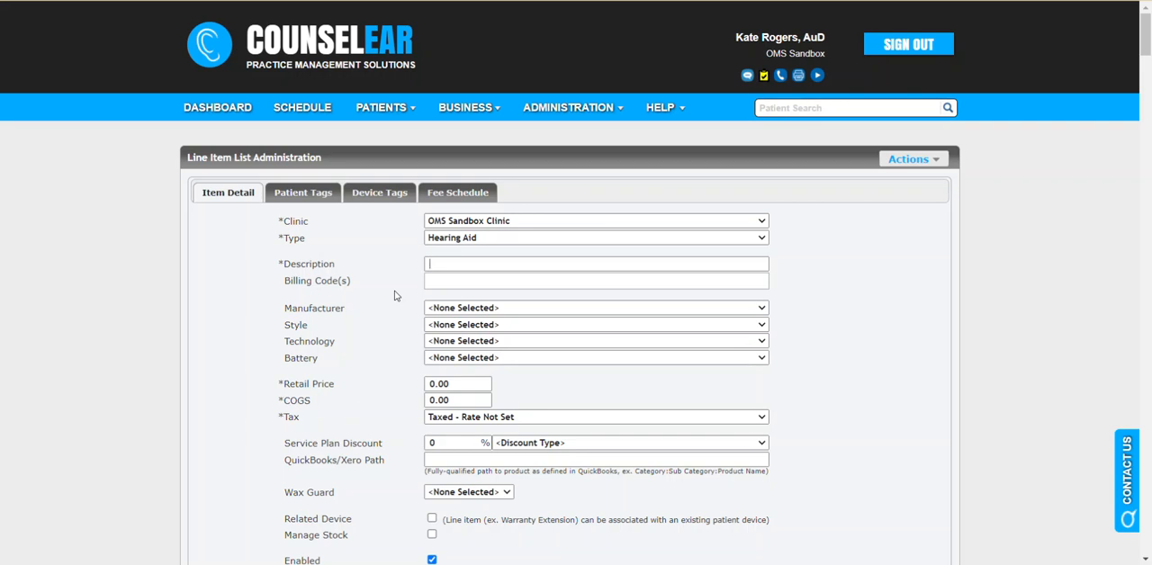
pyautogui.scroll(-5, 378, 319)
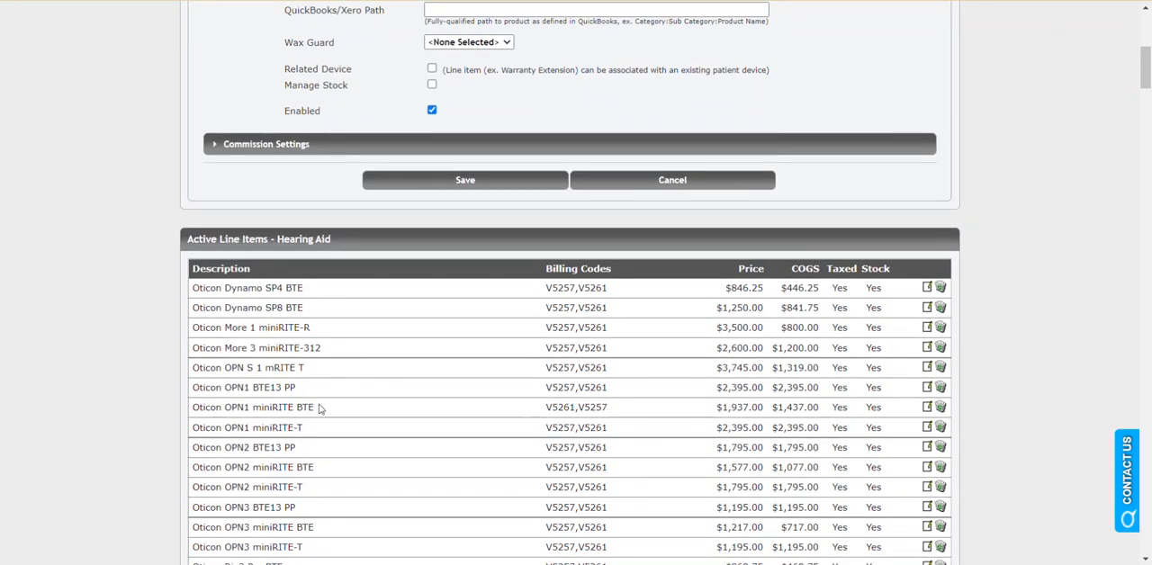
pyautogui.scroll(4, 430, 410)
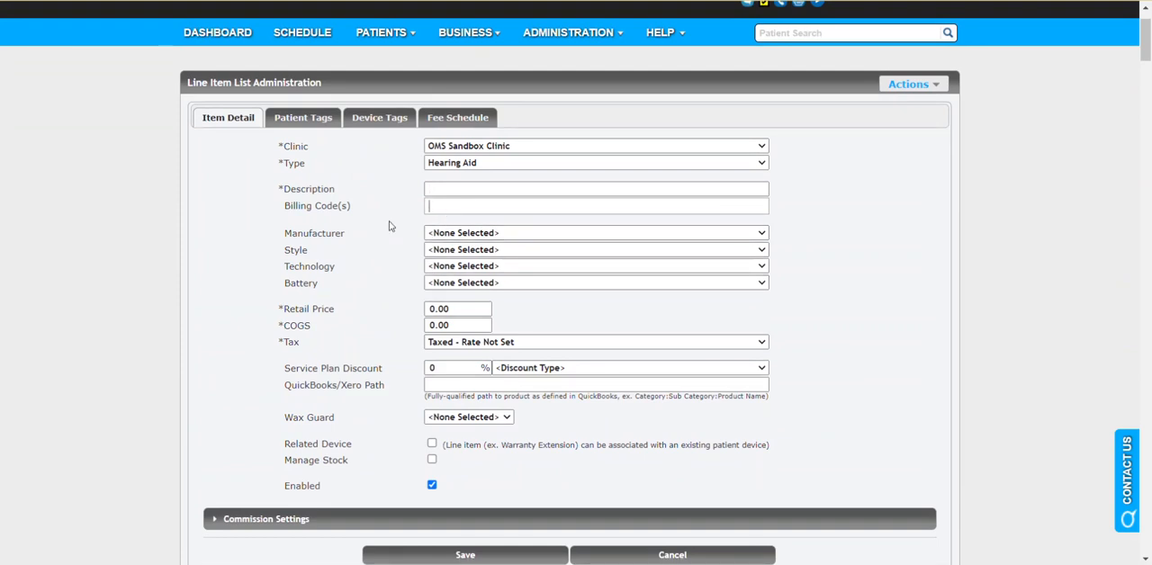
# Step: Add billing code V5257 (Hearing aid, digital, monaural, bte) to the new line item
pyautogui.press('Tab')
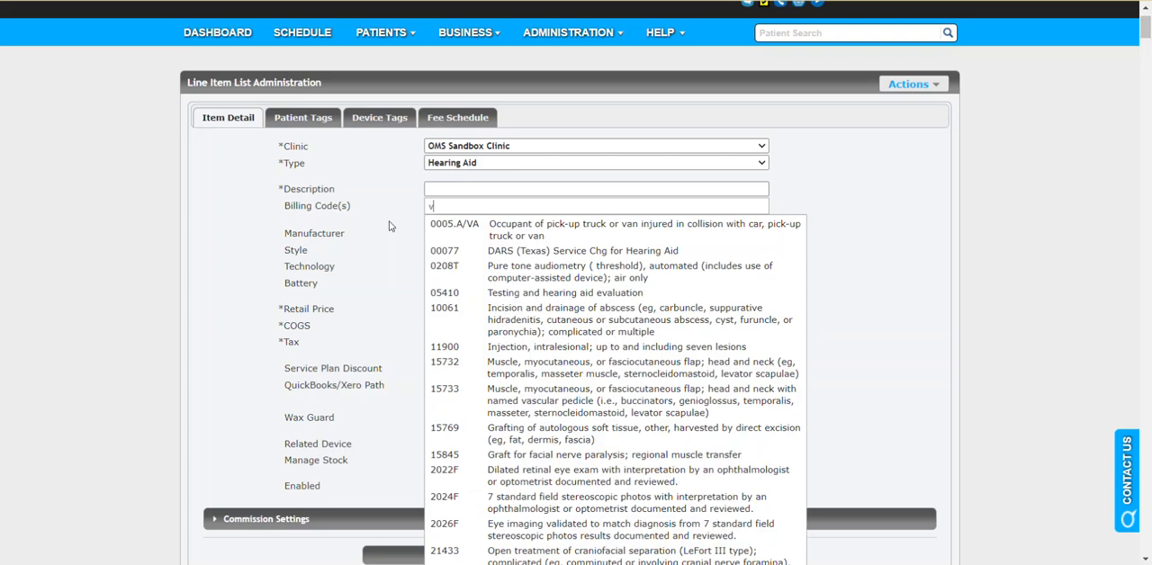
pyautogui.write('v52')
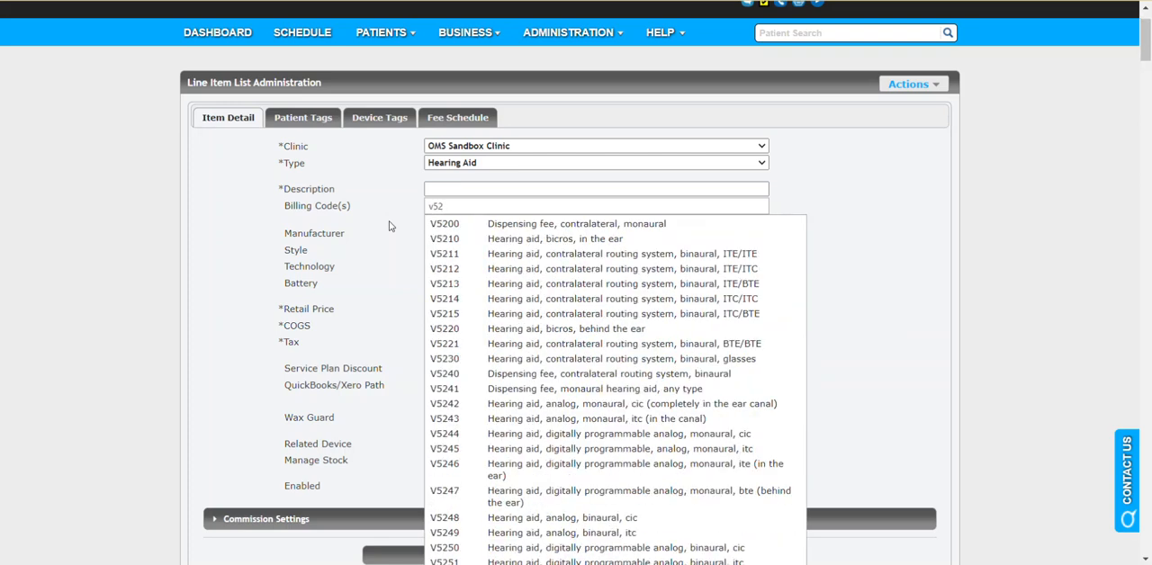
pyautogui.write('57')
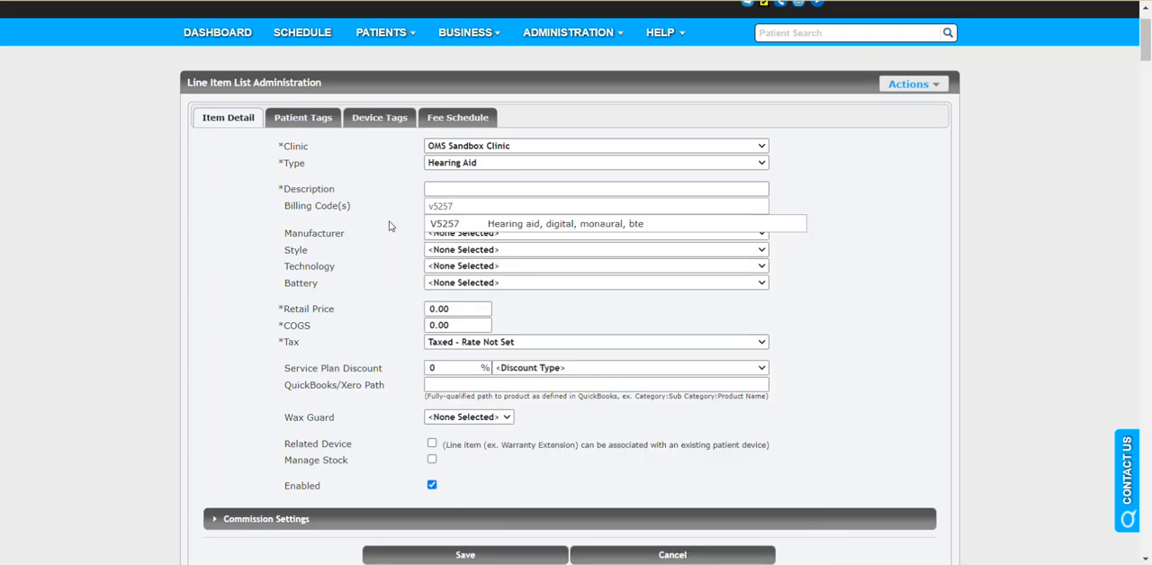
pyautogui.click(429, 227)
# Step: Examine the paired monaural and binaural billing codes used by the existing active hearing aid line items
pyautogui.scroll(-5, 386, 226)
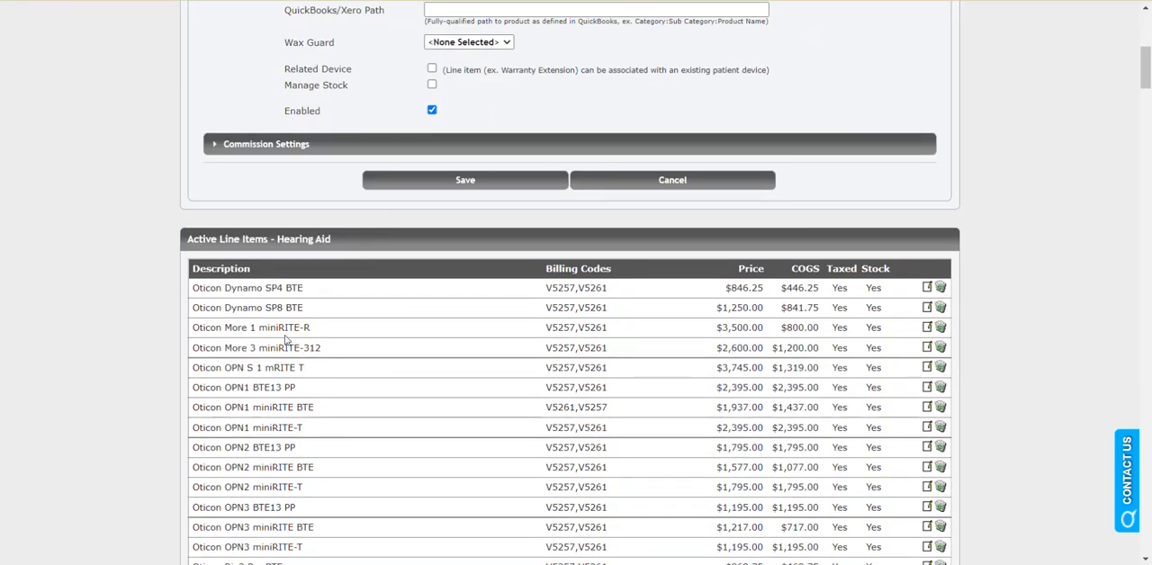
pyautogui.scroll(-3, 323, 360)
pyautogui.scroll(-20, 322, 362)
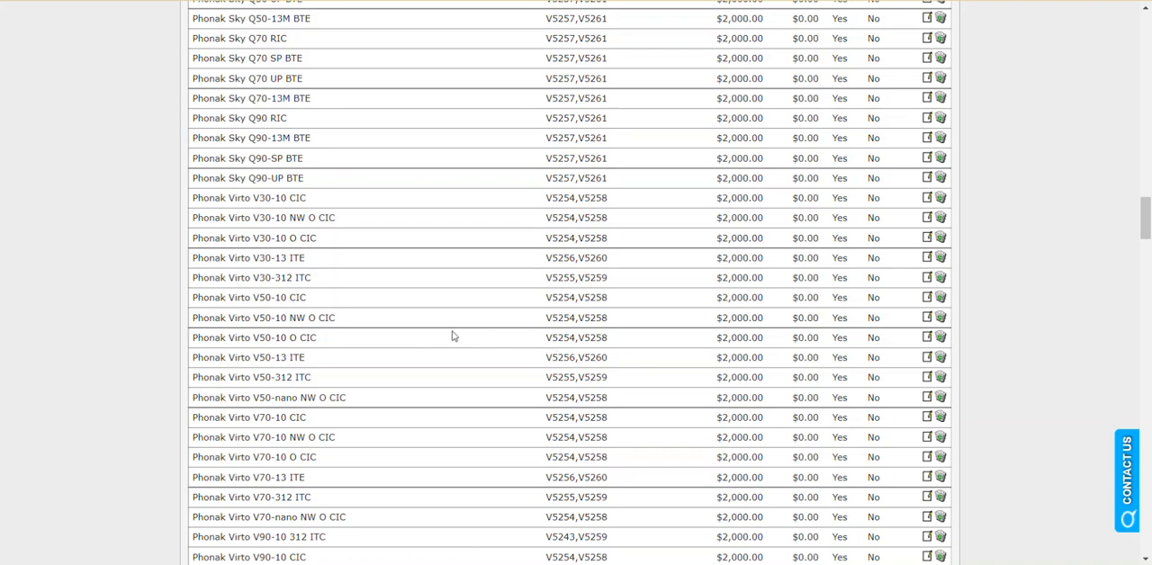
pyautogui.moveTo(608, 344); pyautogui.dragTo(549, 343)
pyautogui.click(576, 344)
pyautogui.doubleClick(574, 341)
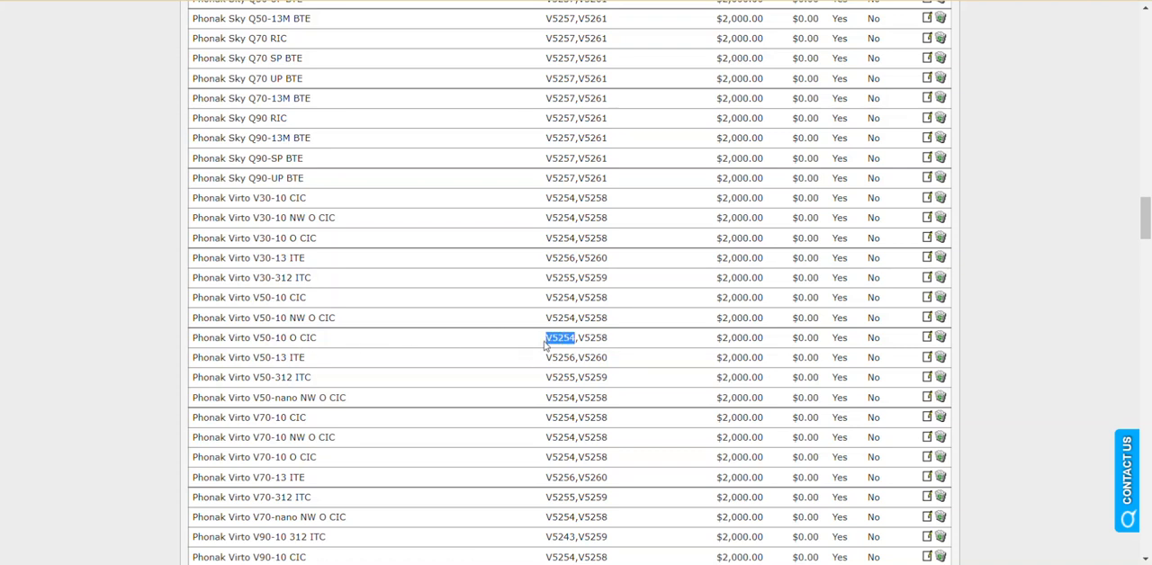
pyautogui.moveTo(609, 345); pyautogui.dragTo(577, 343)
pyautogui.click(591, 343)
pyautogui.scroll(10, 599, 340)
pyautogui.scroll(20, 600, 339)
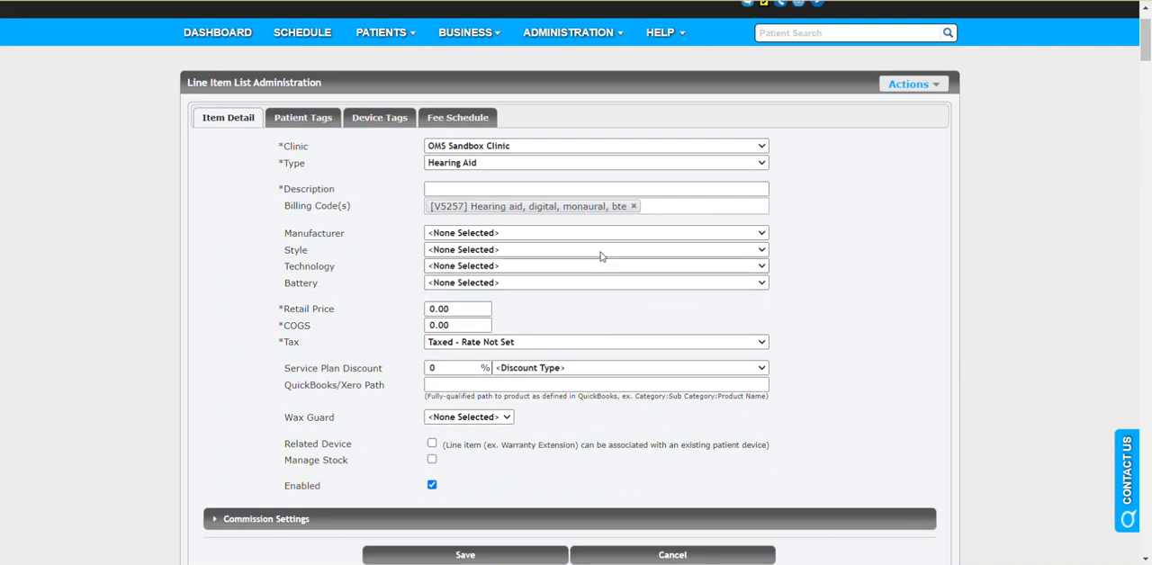
# Step: Add V5261 (Hearing aid, digital, binaural, bte) as the second billing code of the new line item
pyautogui.click(664, 209)
pyautogui.write('v')
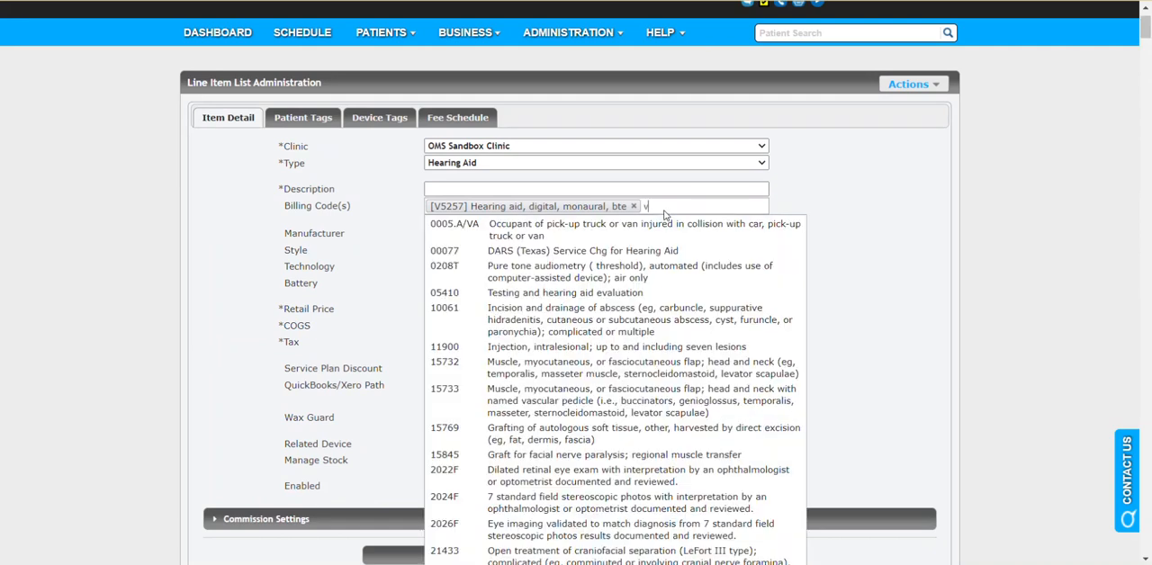
pyautogui.write('26')
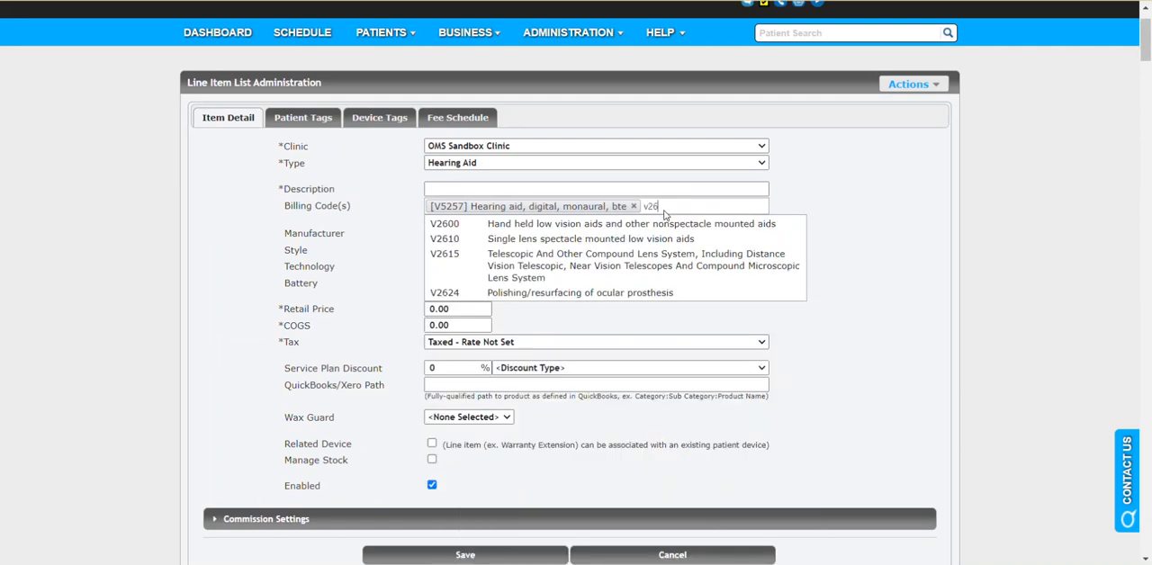
pyautogui.write('526')
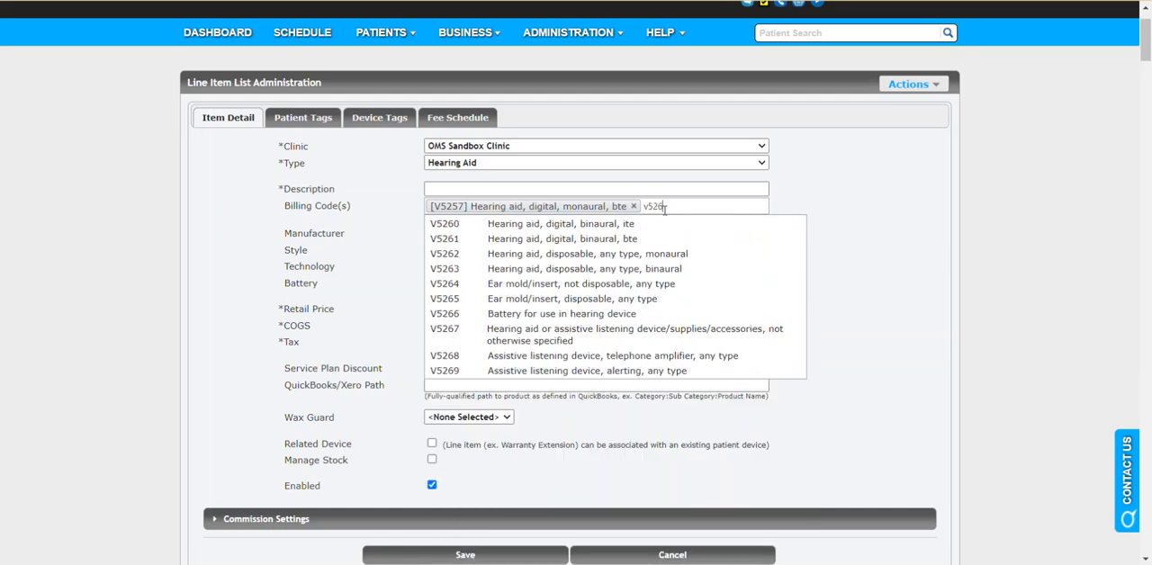
pyautogui.write('1')
pyautogui.click(644, 224)
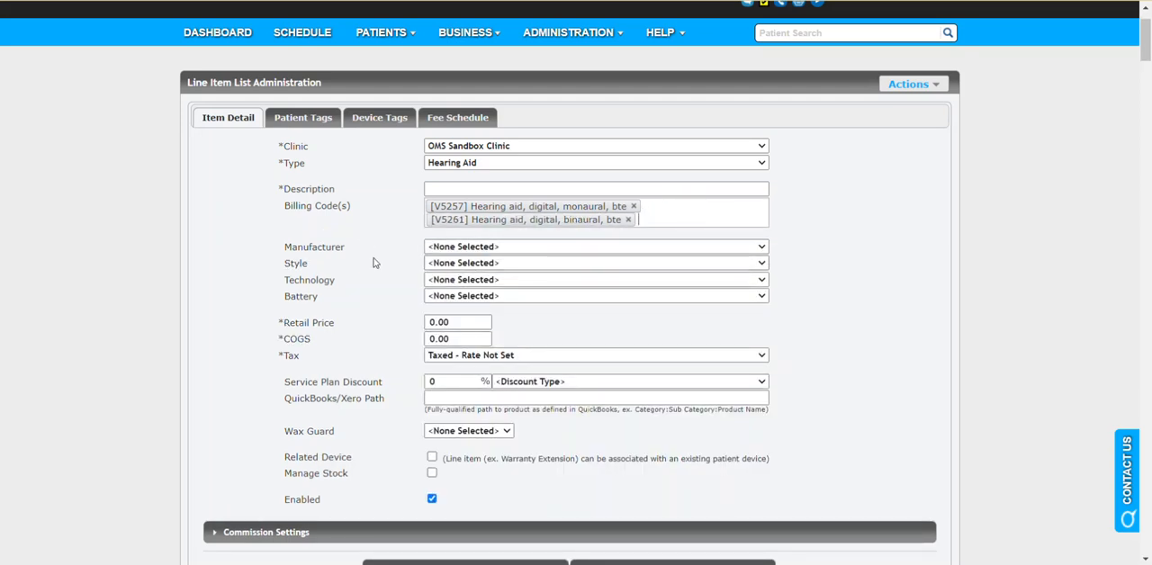
# Step: Examine the available Manufacturer, Technology and Battery options for the hearing aid without selecting any
pyautogui.click(447, 249)
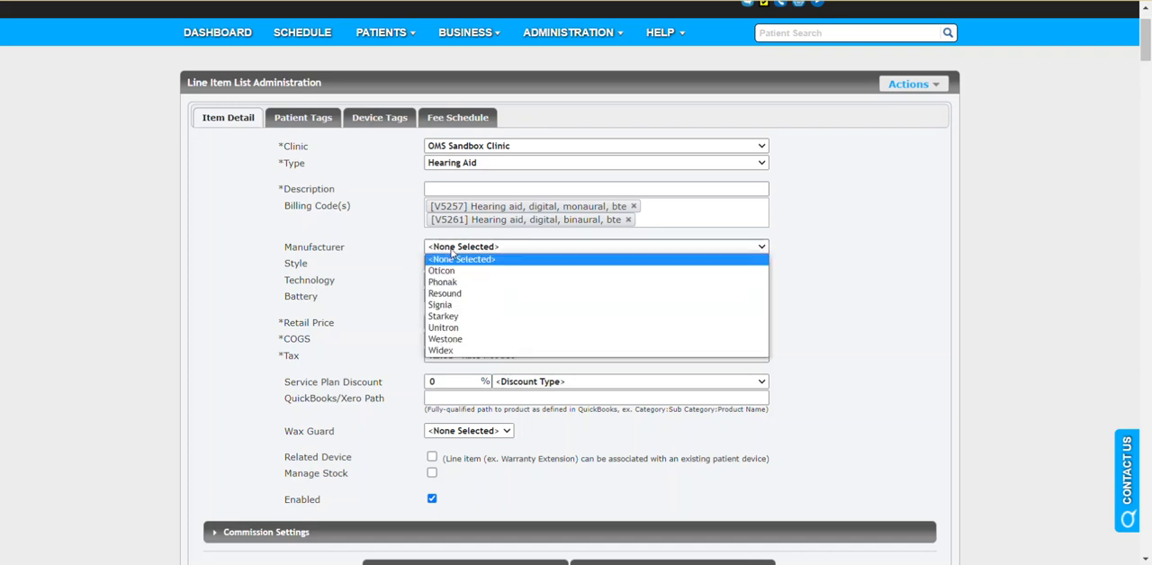
pyautogui.click(400, 256)
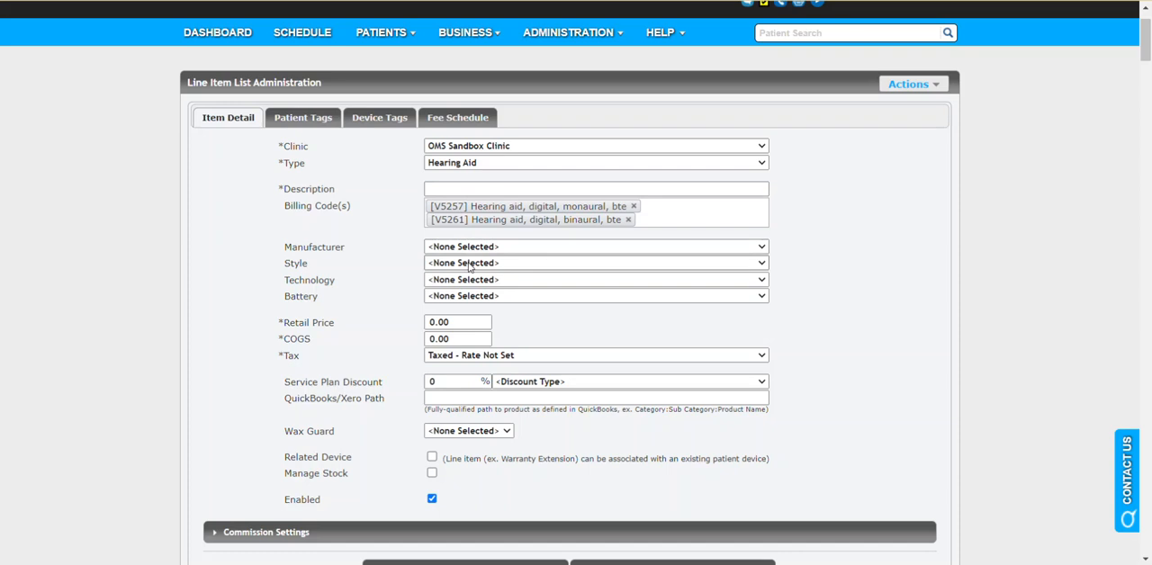
pyautogui.moveTo(342, 283); pyautogui.dragTo(332, 280)
pyautogui.click(444, 282)
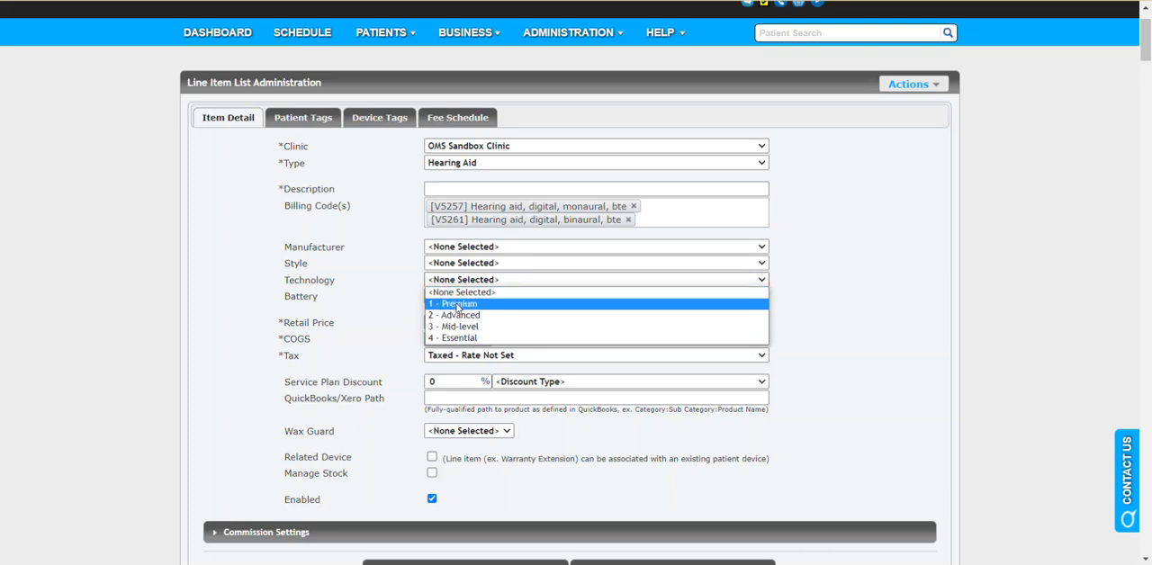
pyautogui.click(369, 284)
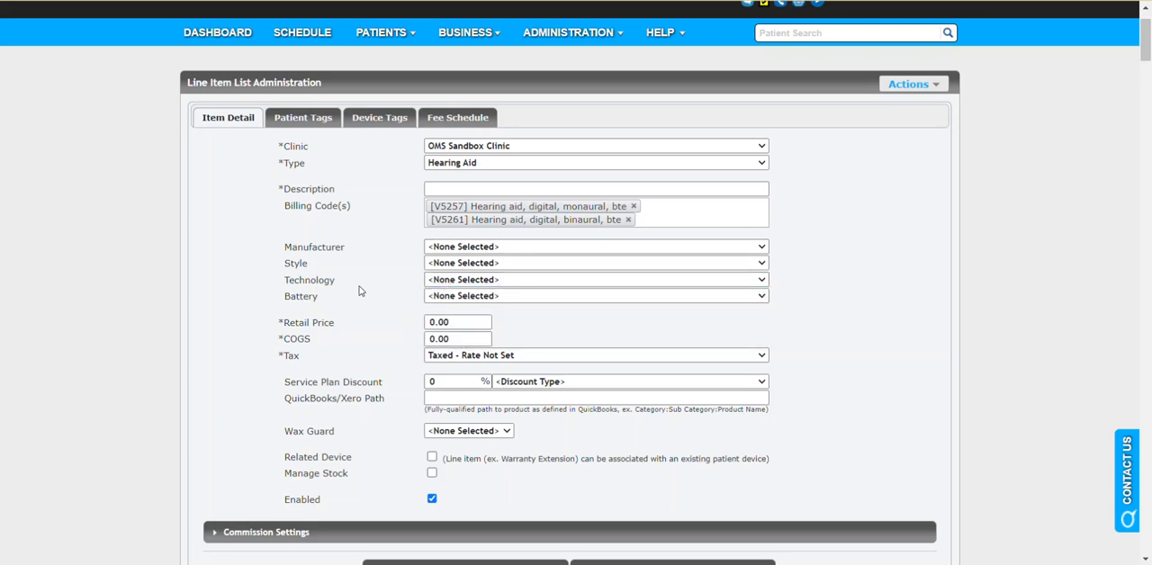
pyautogui.click(449, 297)
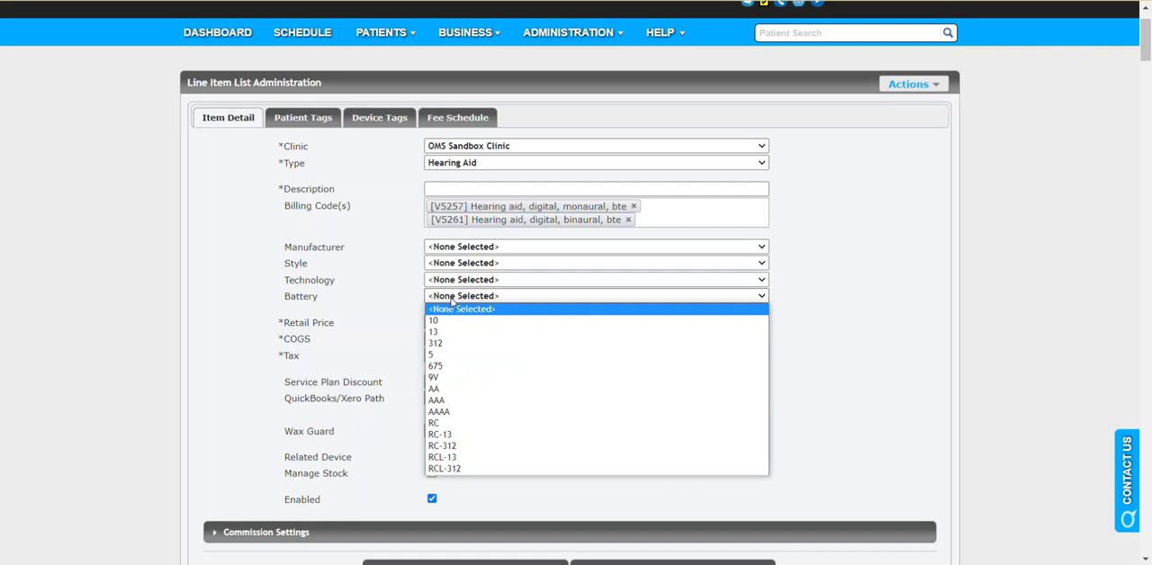
pyautogui.click(380, 301)
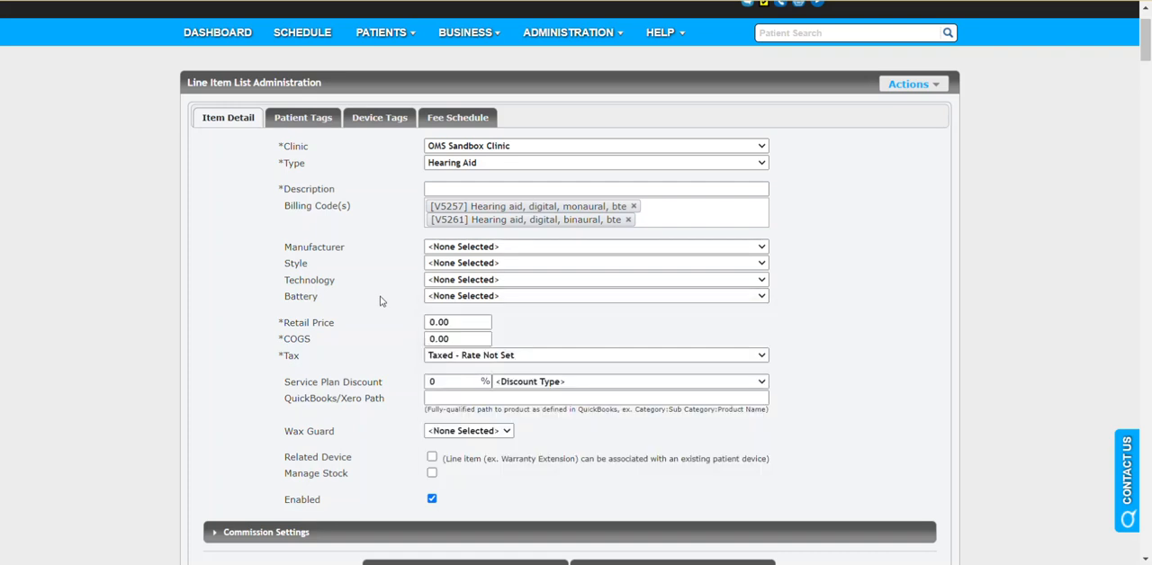
# Step: Examine the Retail Price, COGS, Tax and Service Plan Discount fields of the new line item
pyautogui.scroll(-1, 379, 301)
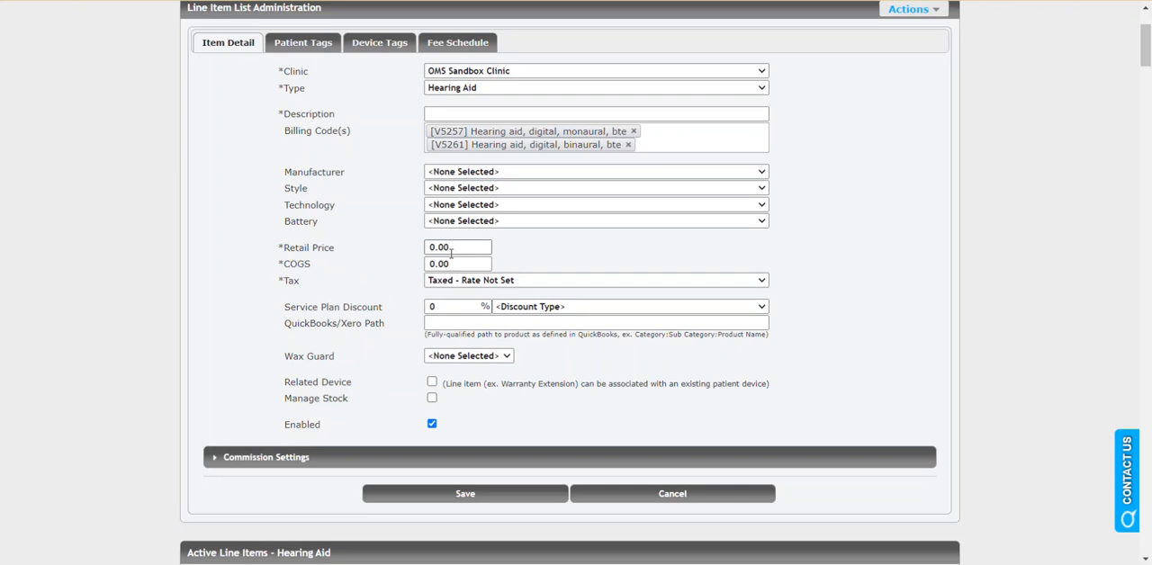
pyautogui.click(486, 281)
pyautogui.click(486, 282)
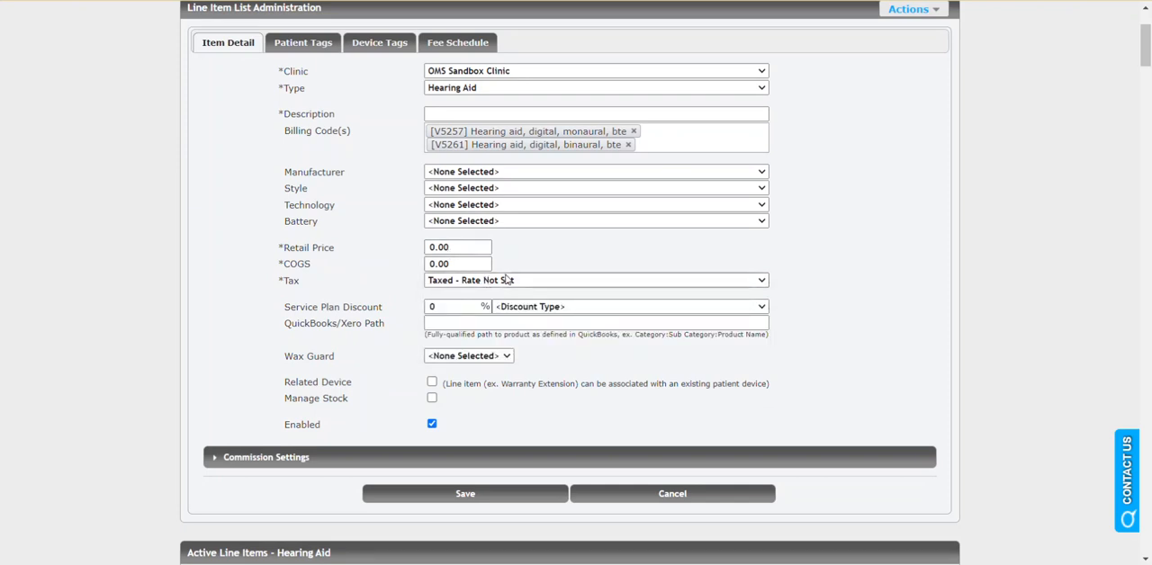
pyautogui.scroll(-1, 379, 278)
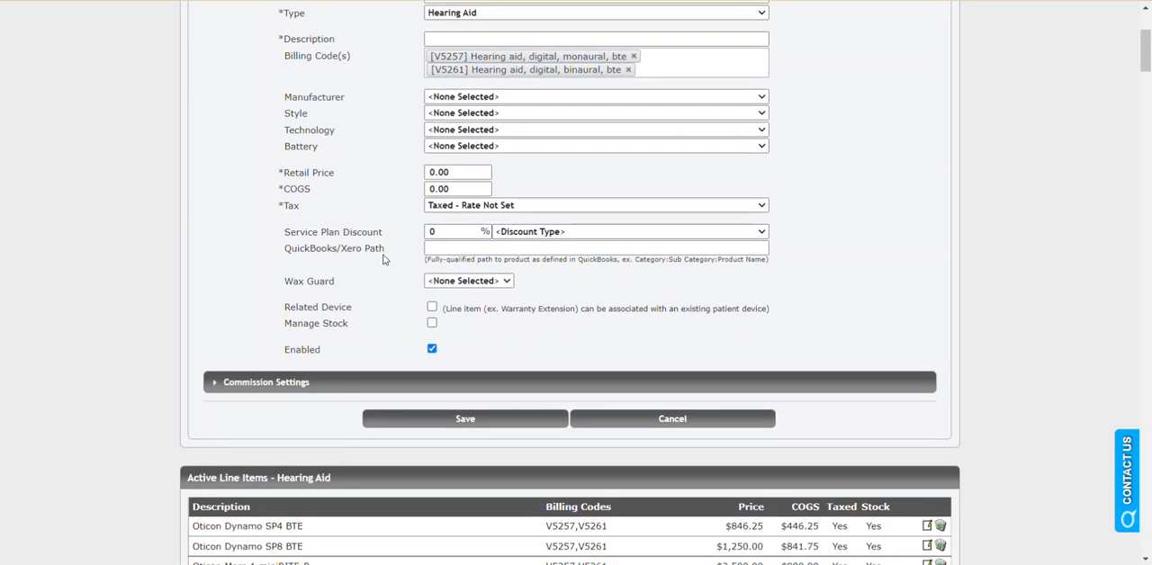
pyautogui.scroll(1, 382, 270)
pyautogui.moveTo(282, 308); pyautogui.dragTo(384, 307)
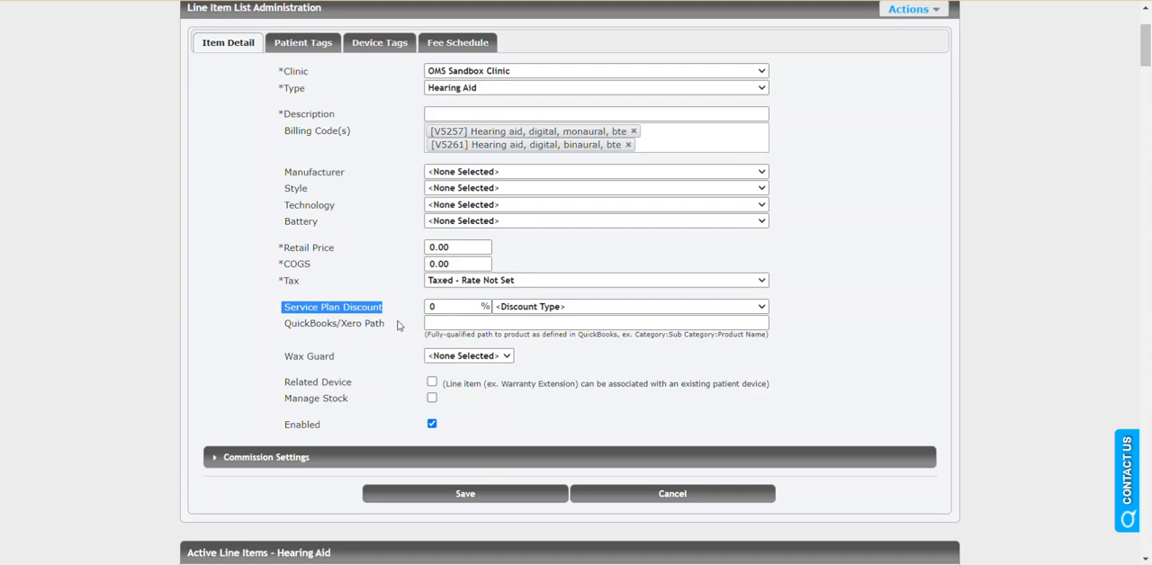
pyautogui.click(398, 310)
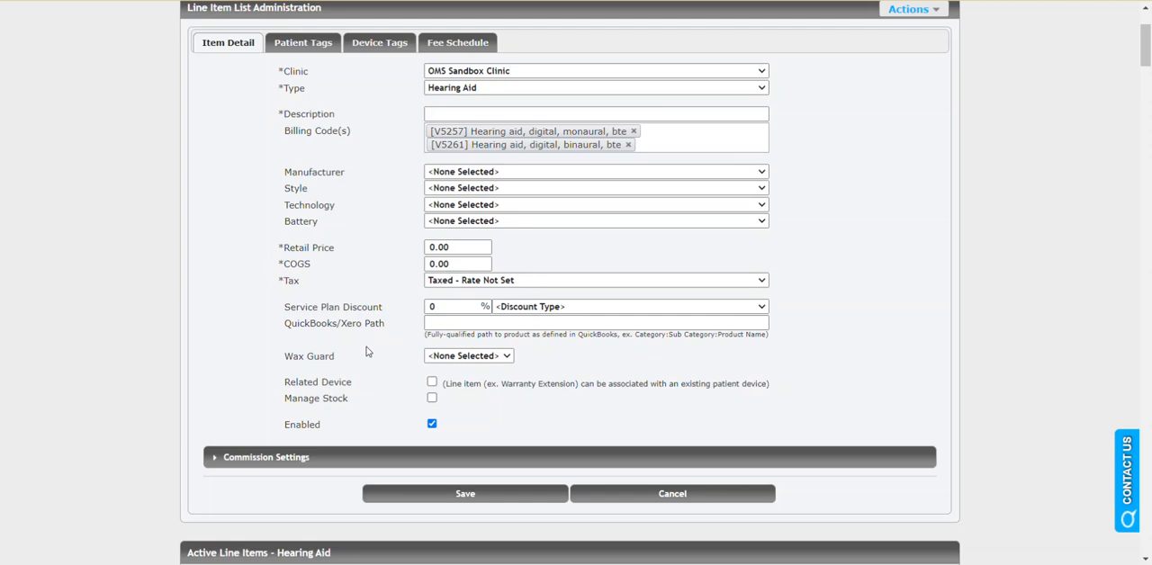
# Step: Examine the Manage Stock option and expand the Commission Settings to review the commission types
pyautogui.scroll(-1, 368, 349)
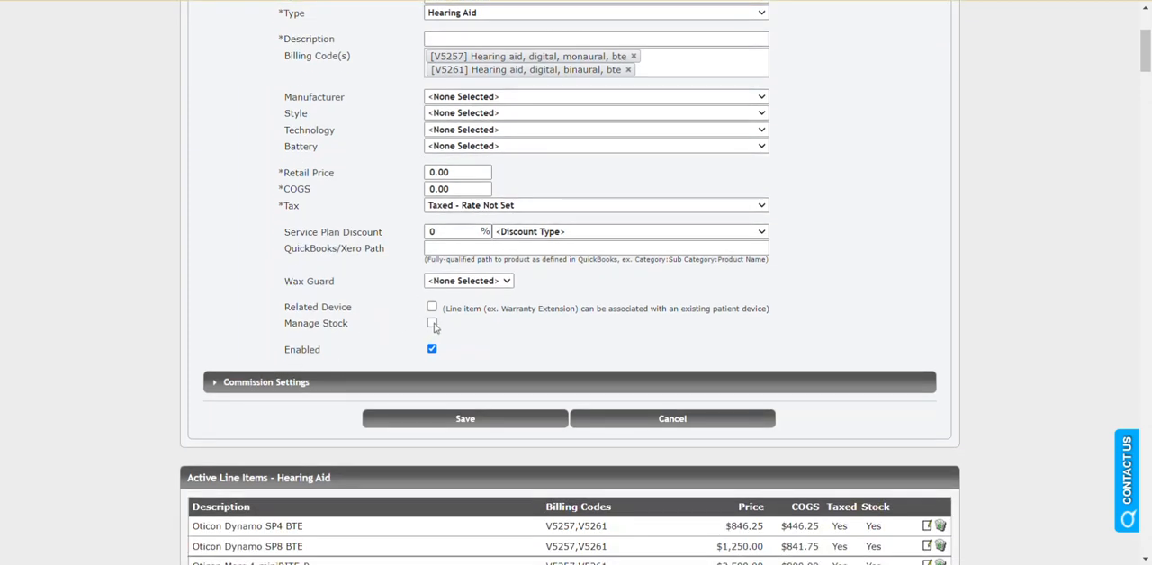
pyautogui.click(313, 380)
pyautogui.scroll(-3, 360, 337)
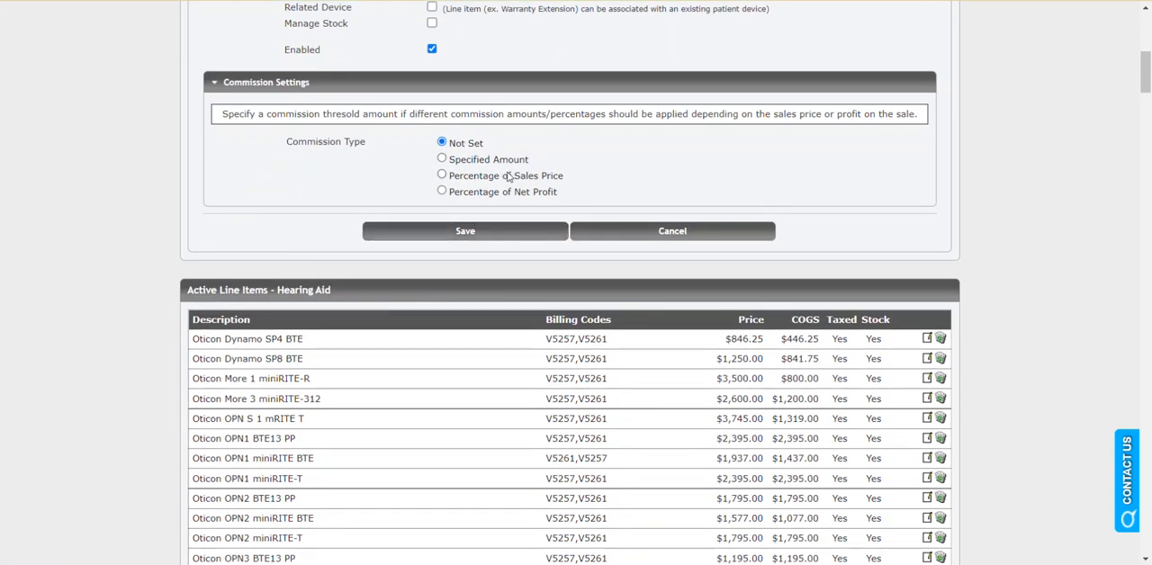
pyautogui.scroll(1, 508, 178)
pyautogui.scroll(-1, 544, 194)
pyautogui.scroll(7, 544, 189)
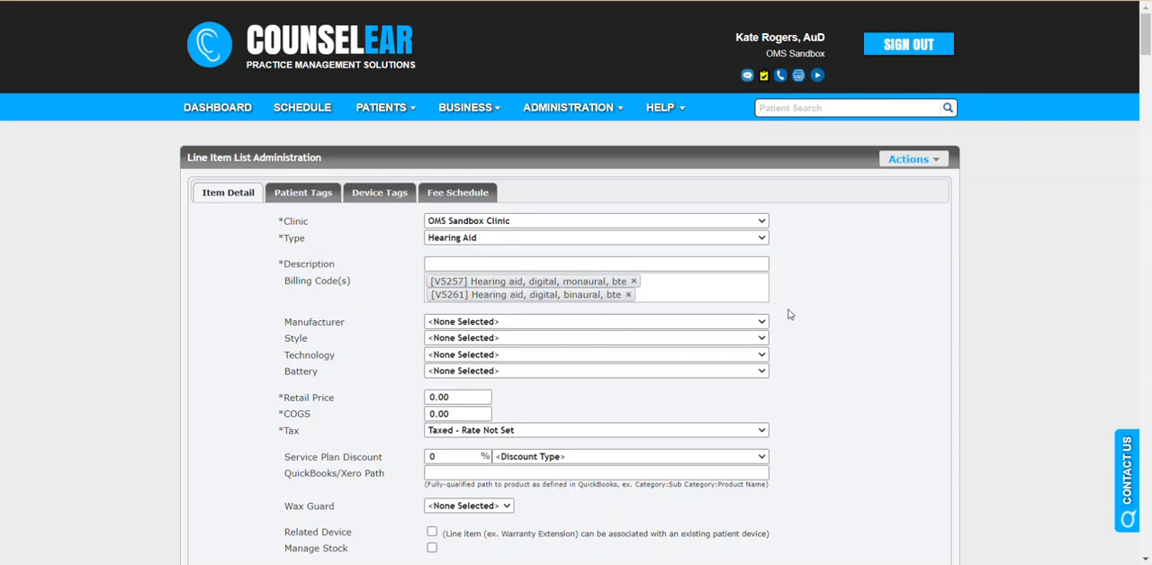
# Step: Cancel the new line item without saving and reopen the clinic's Line Item List administration page
pyautogui.scroll(-3, 789, 313)
pyautogui.scroll(-3, 791, 311)
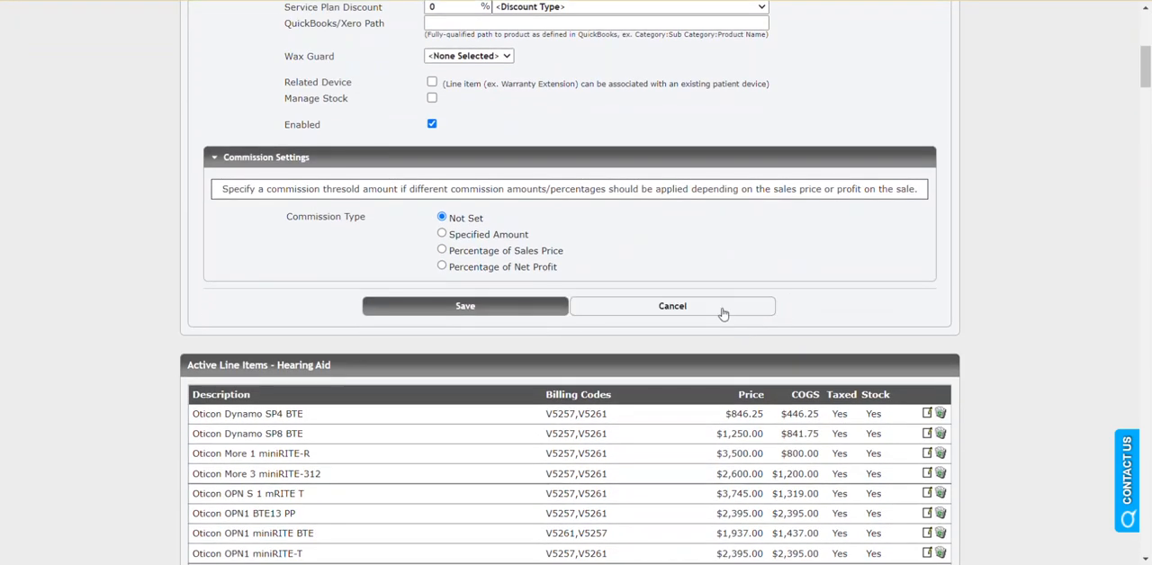
pyautogui.click(722, 314)
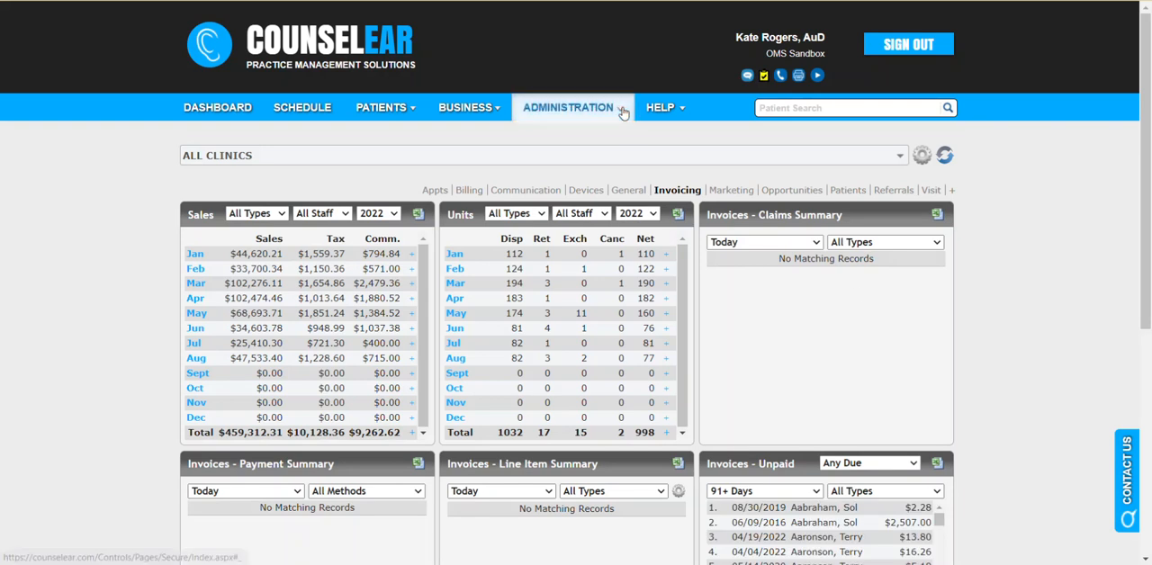
pyautogui.moveTo(623, 111)
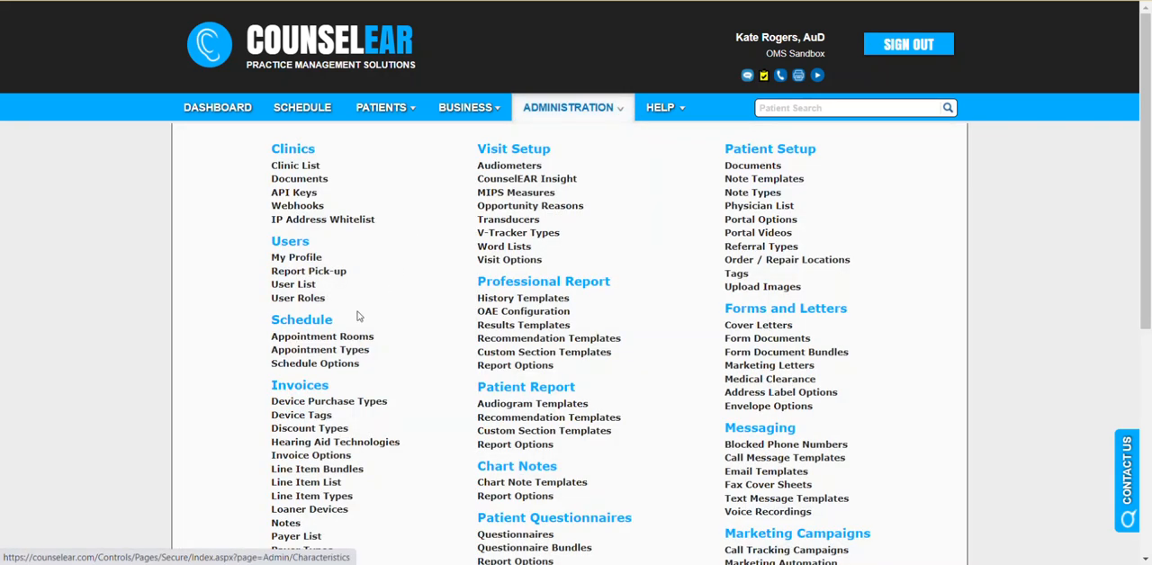
pyautogui.click(328, 485)
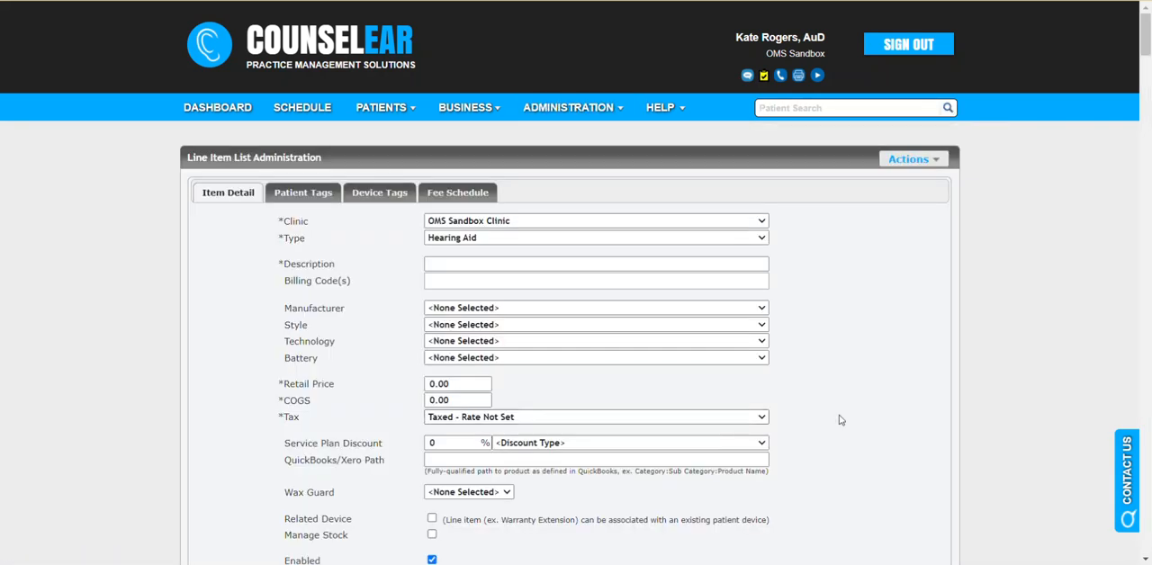
# Step: Open the Oticon OPN2 BTE13 PP item for editing from the active hearing aid line items
pyautogui.scroll(-2, 851, 406)
pyautogui.scroll(-5, 853, 407)
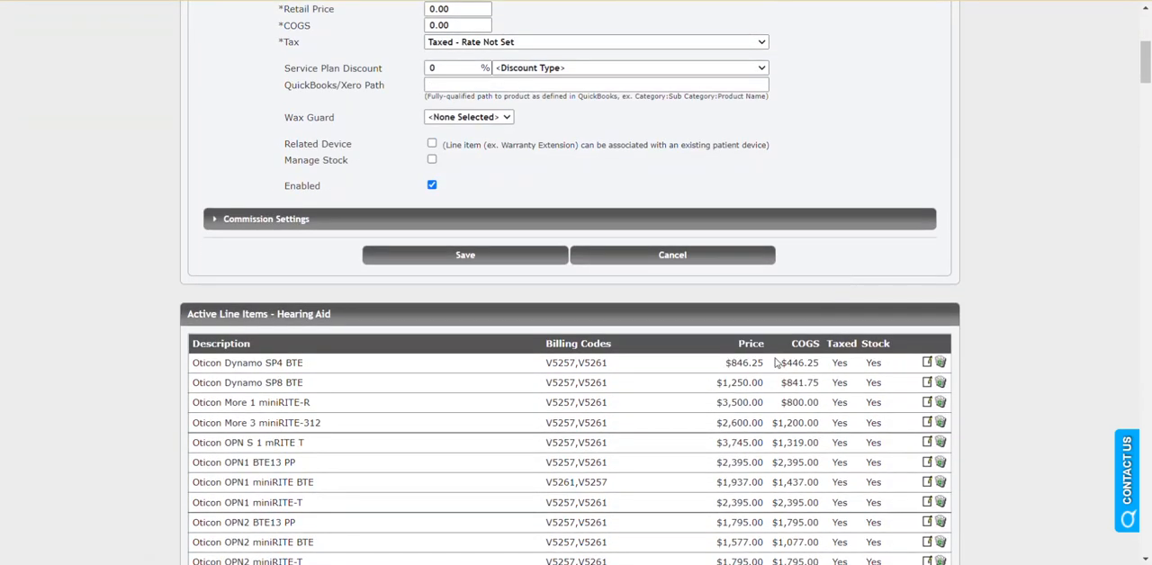
pyautogui.scroll(-3, 670, 416)
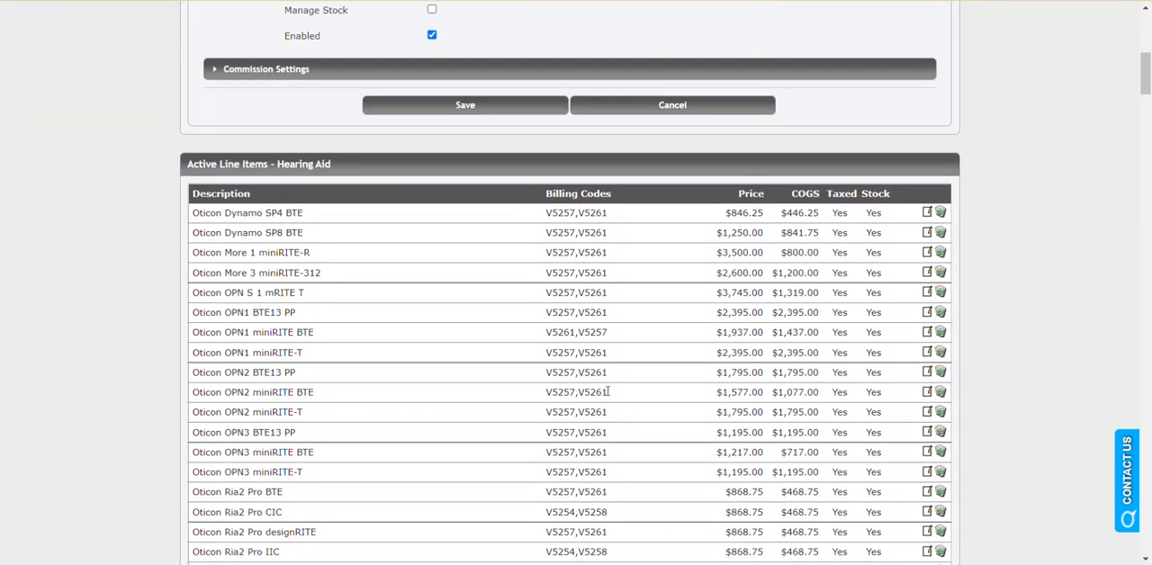
pyautogui.click(927, 373)
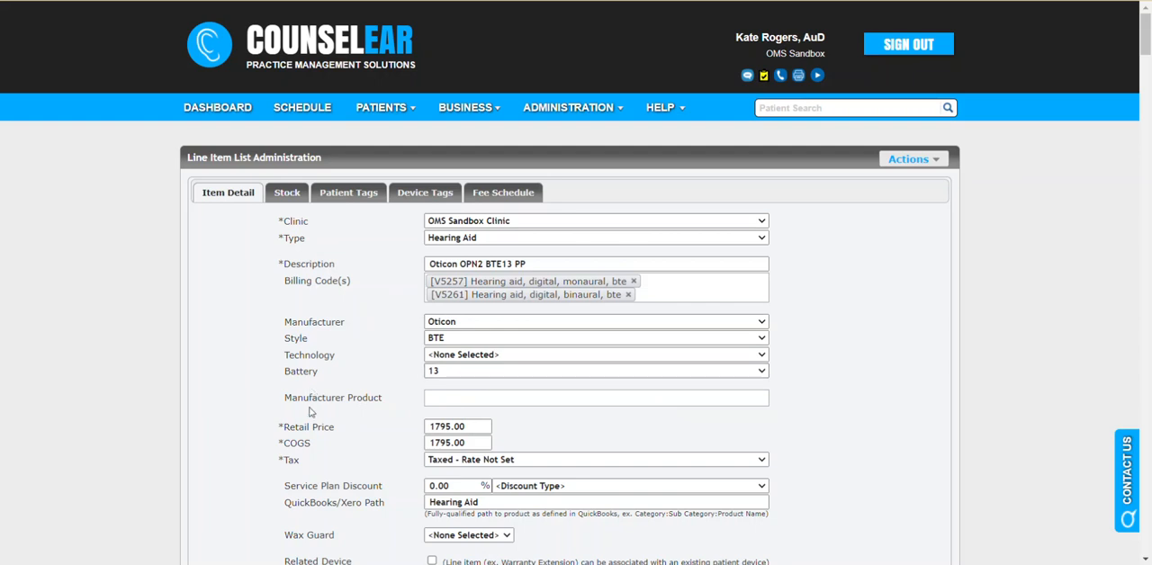
# Step: Review the Oticon OPN2 BTE13 PP item's device, pricing and stock details and save the line item
pyautogui.scroll(-4, 387, 412)
pyautogui.scroll(4, 387, 411)
pyautogui.scroll(-1, 391, 405)
pyautogui.scroll(-4, 391, 405)
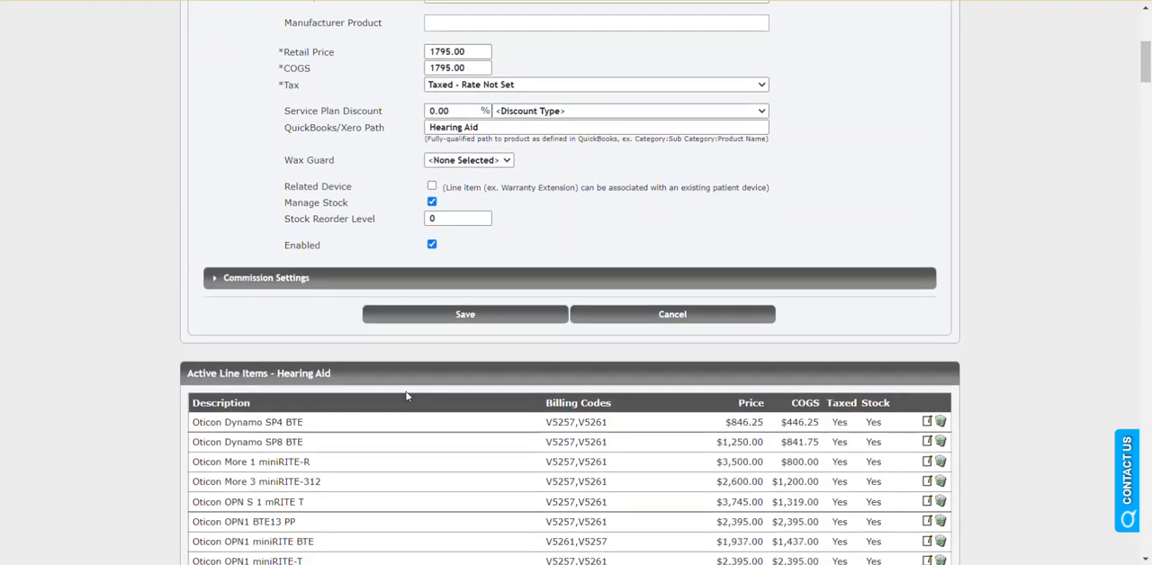
pyautogui.scroll(5, 788, 282)
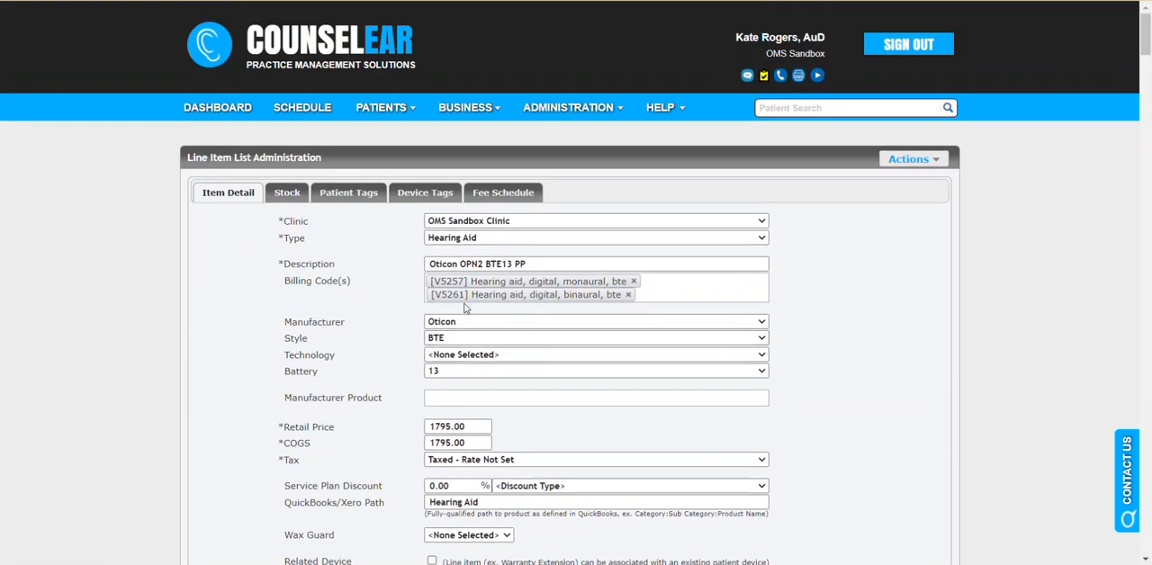
pyautogui.scroll(-4, 397, 301)
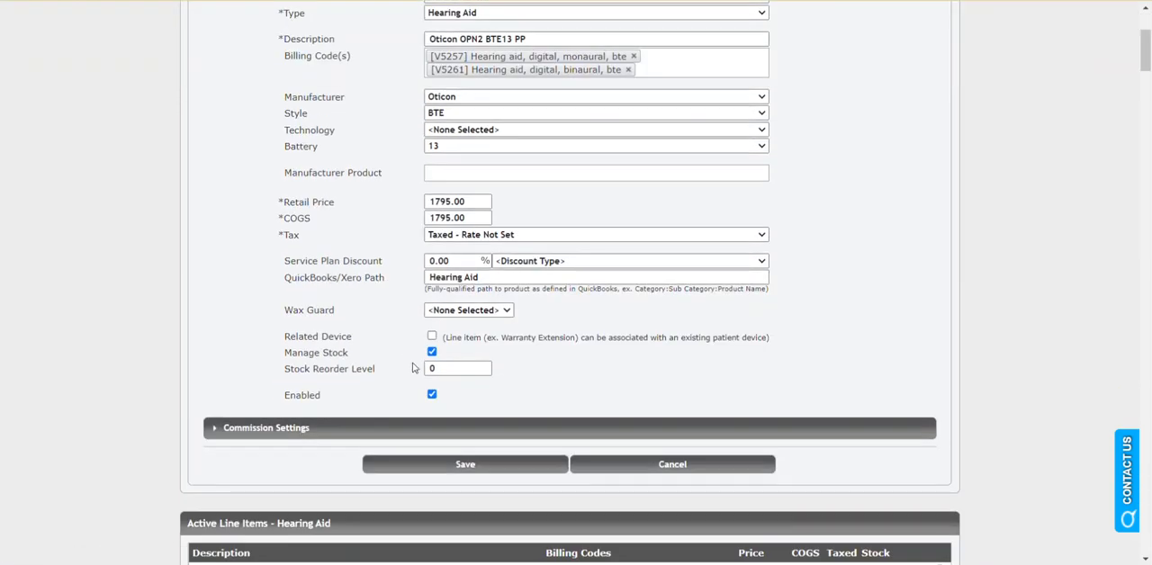
pyautogui.click(454, 463)
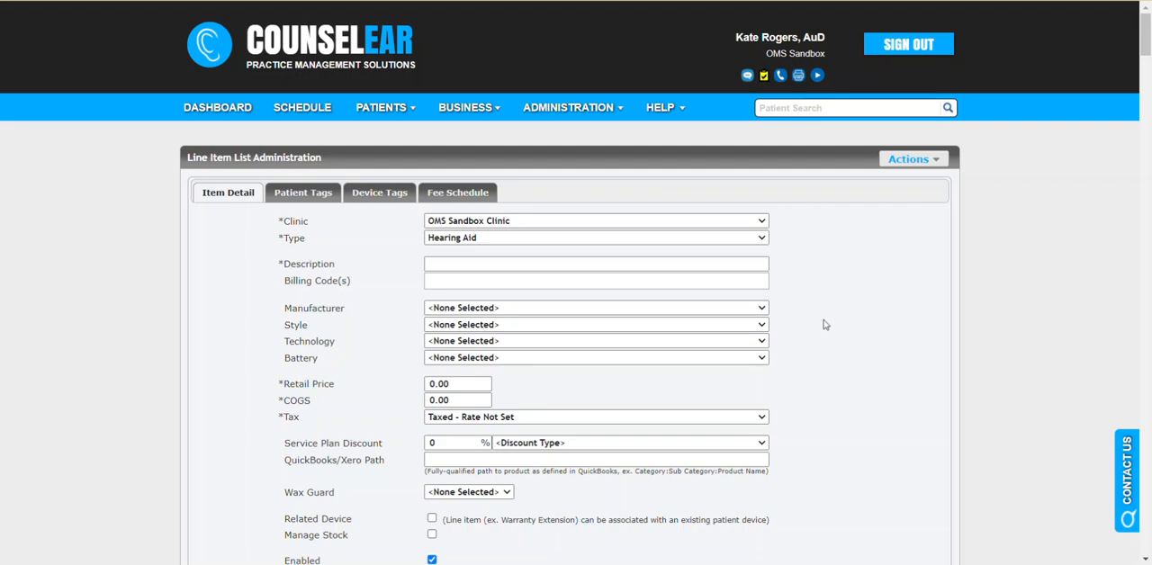
# Step: Open the mass update of hearing aid line items and examine the available manufacturer and style filters
pyautogui.click(911, 162)
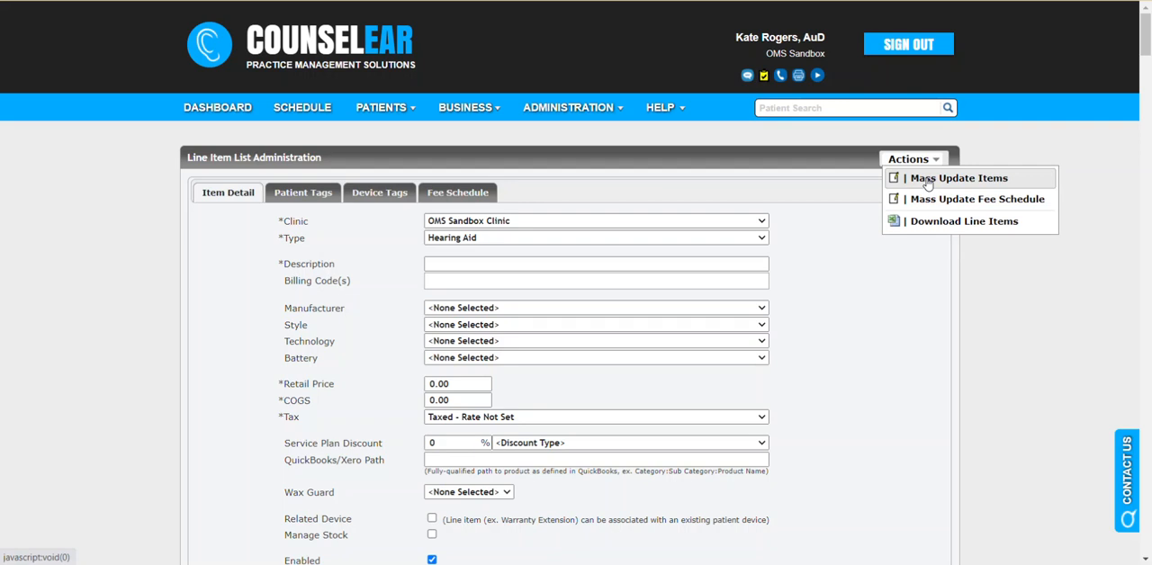
pyautogui.click(927, 180)
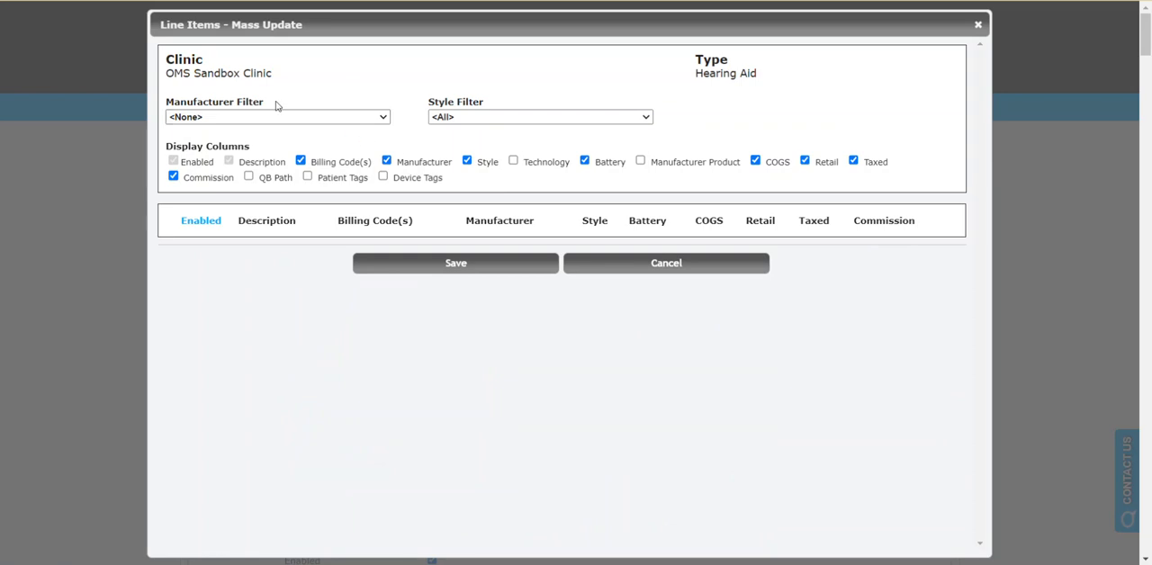
pyautogui.moveTo(194, 102); pyautogui.dragTo(268, 101)
pyautogui.click(259, 103)
pyautogui.click(249, 118)
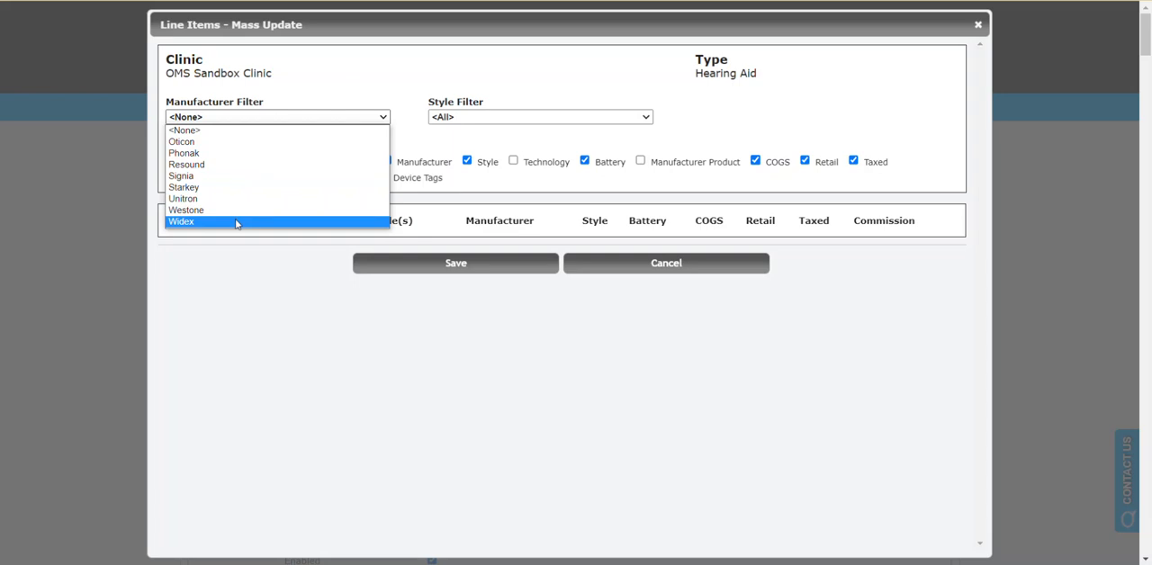
pyautogui.click(333, 85)
pyautogui.click(495, 118)
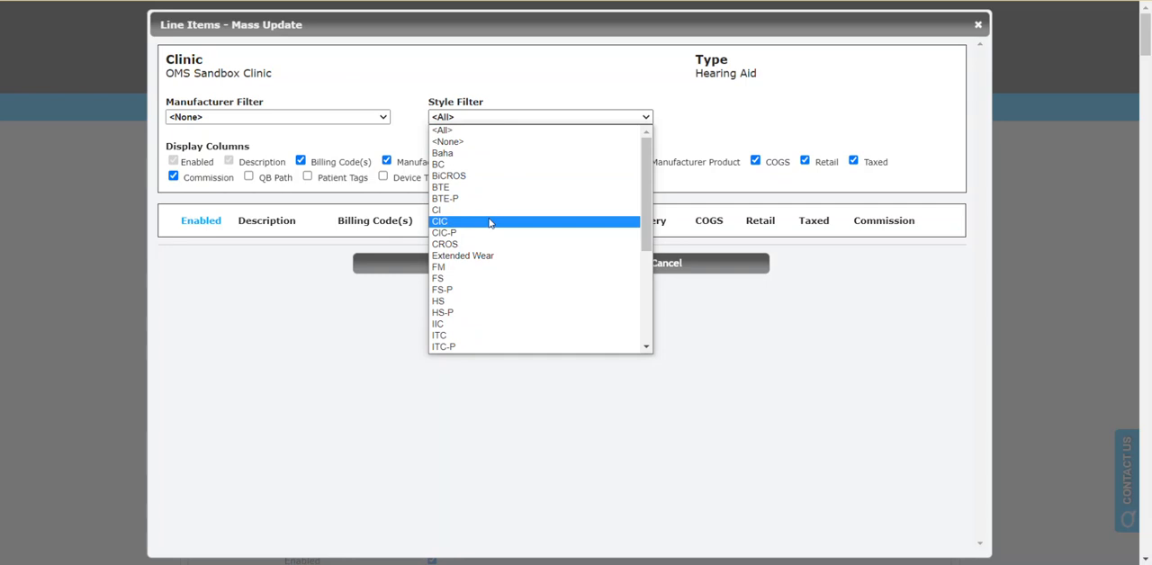
pyautogui.click(382, 105)
# Step: Filter the mass update list to Oticon and set the retail price of Oticon More 1 miniRITE-R to 2500.00
pyautogui.click(384, 119)
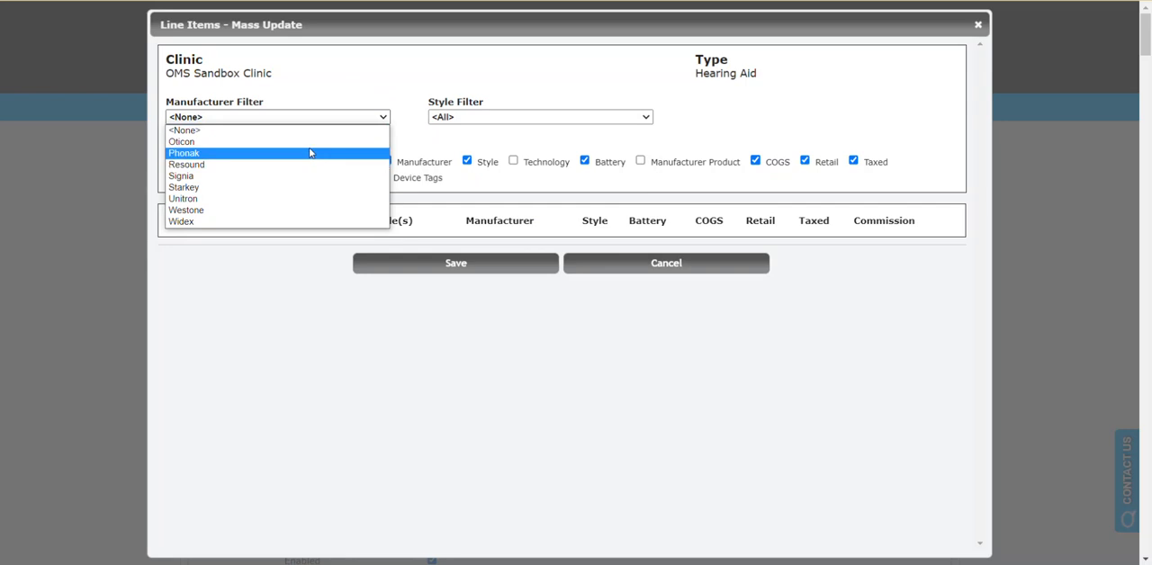
pyautogui.click(315, 142)
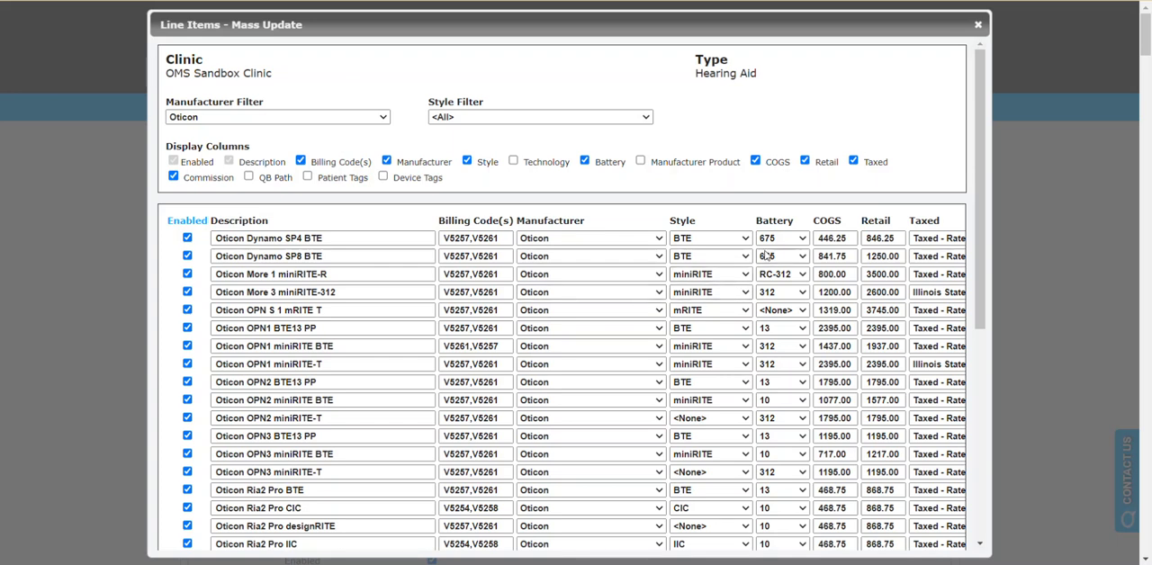
pyautogui.scroll(-1, 766, 256)
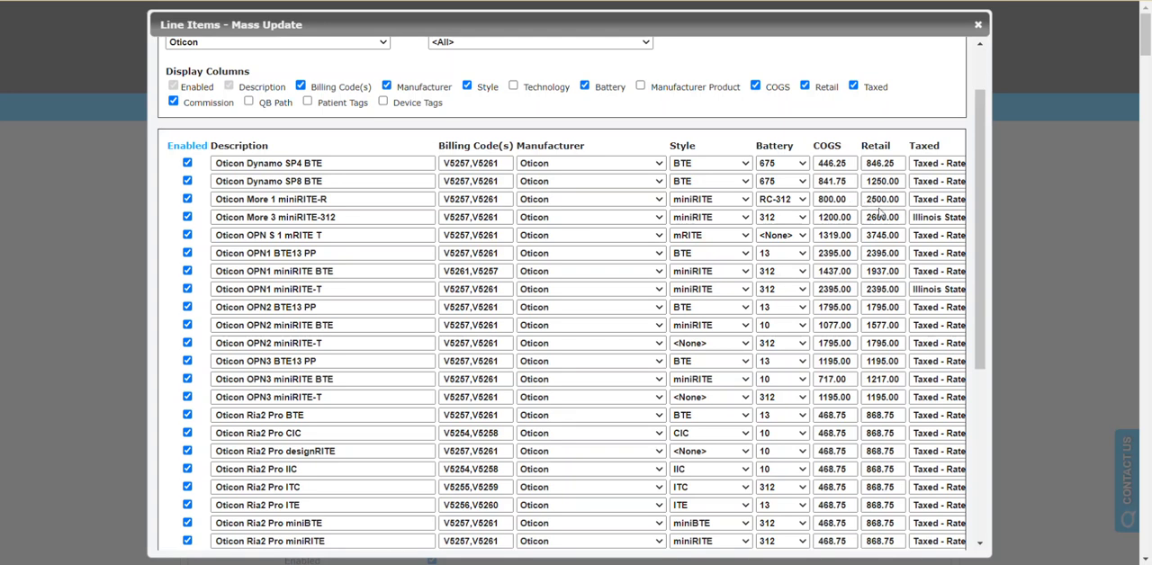
# Step: Examine the full list of Oticon line items, including their tax and commission columns
pyautogui.scroll(2, 816, 212)
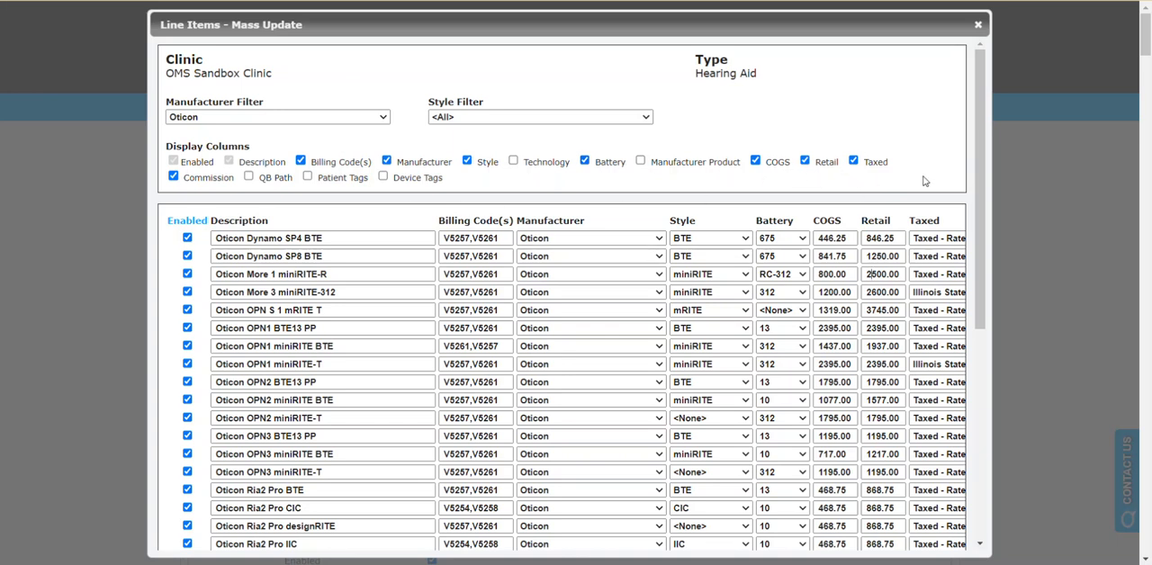
pyautogui.moveTo(979, 160); pyautogui.dragTo(979, 371)
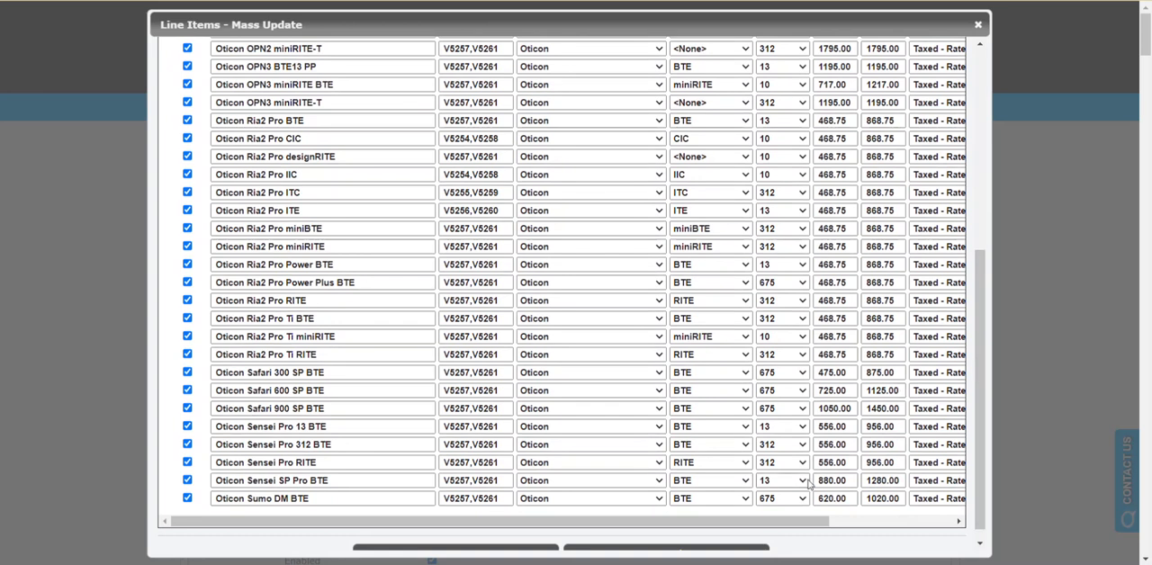
pyautogui.moveTo(807, 526); pyautogui.dragTo(942, 524)
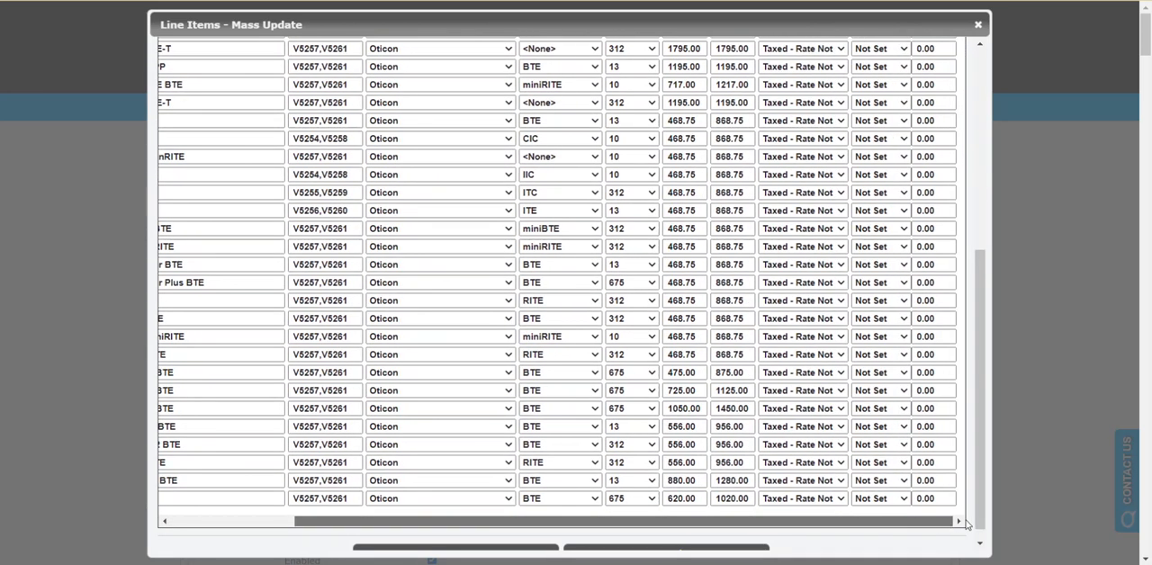
pyautogui.scroll(4, 943, 396)
pyautogui.scroll(2, 943, 389)
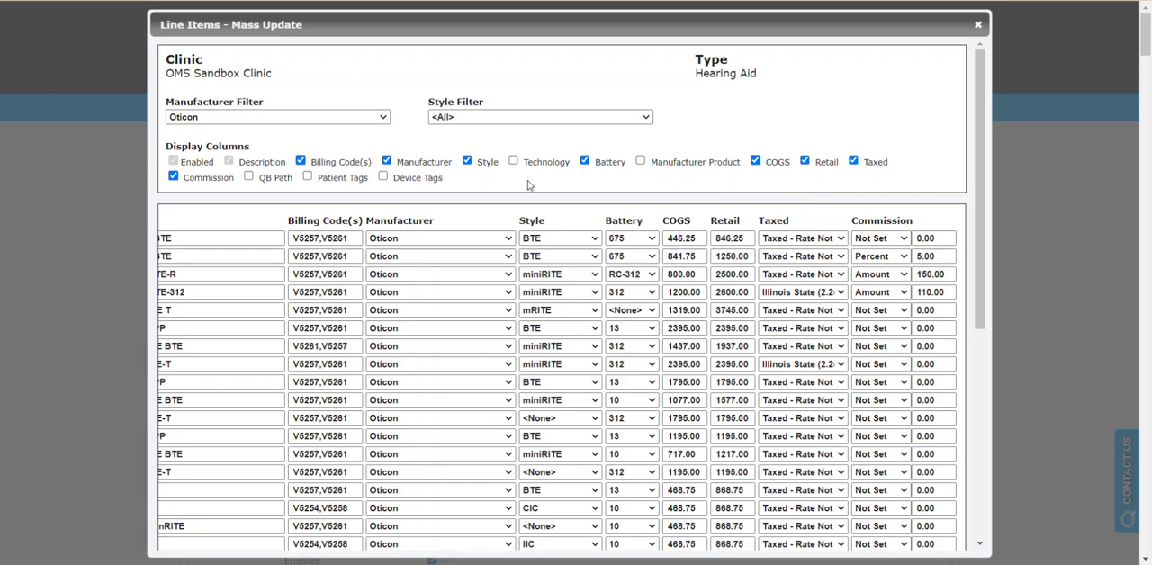
# Step: Hide the Style, Battery, COGS and Taxed columns in the mass update list
pyautogui.click(467, 162)
pyautogui.click(584, 161)
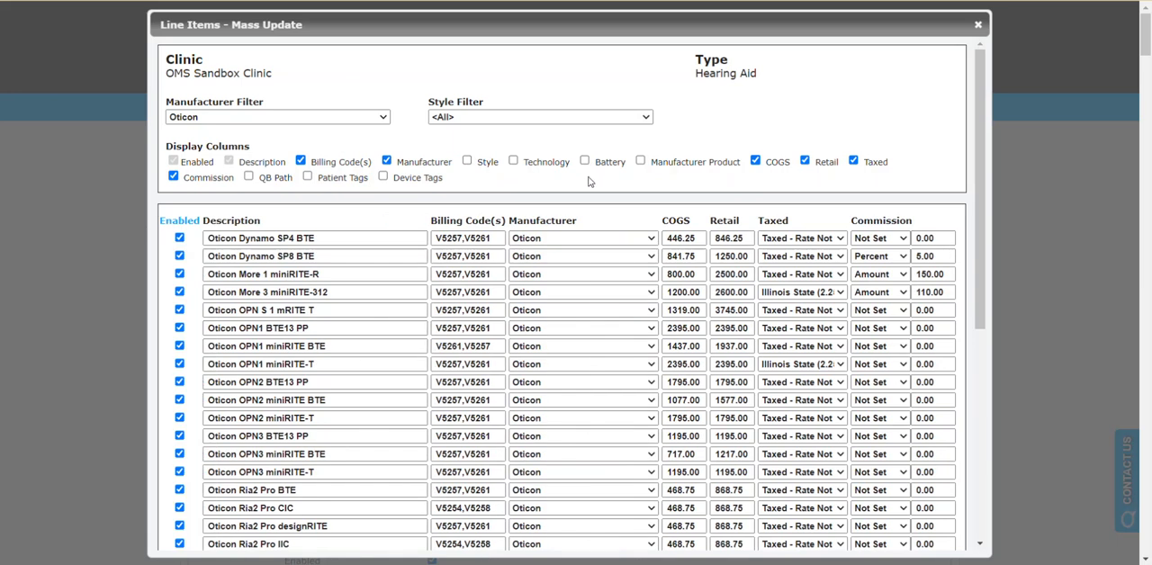
pyautogui.click(756, 163)
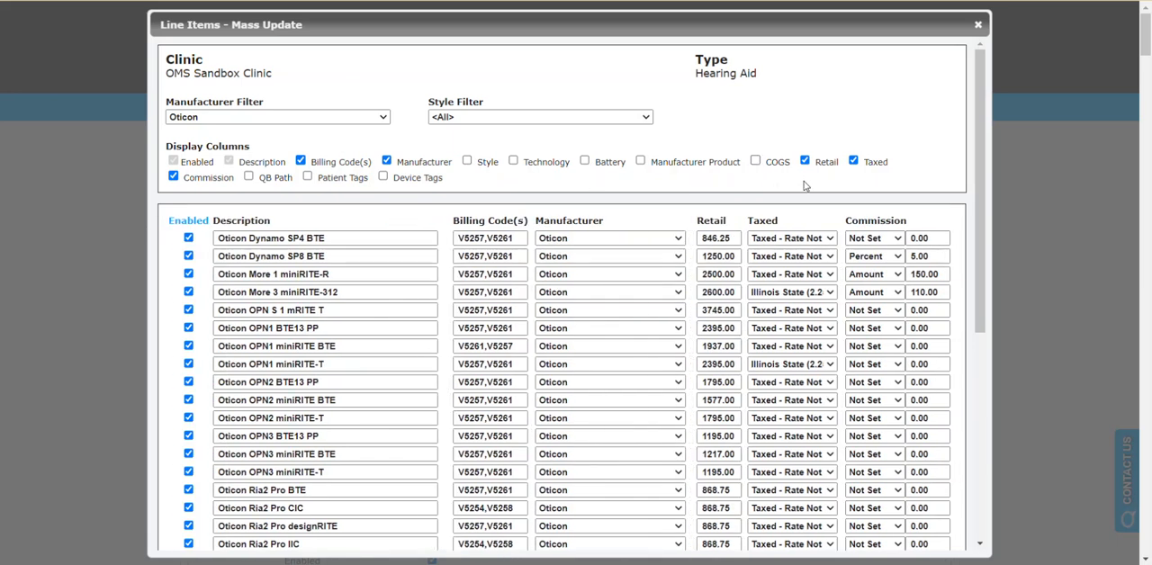
pyautogui.click(853, 160)
# Step: Hide the Commission column and display the COGS column again in the mass update list
pyautogui.moveTo(980, 216); pyautogui.dragTo(986, 270)
pyautogui.scroll(1, 986, 270)
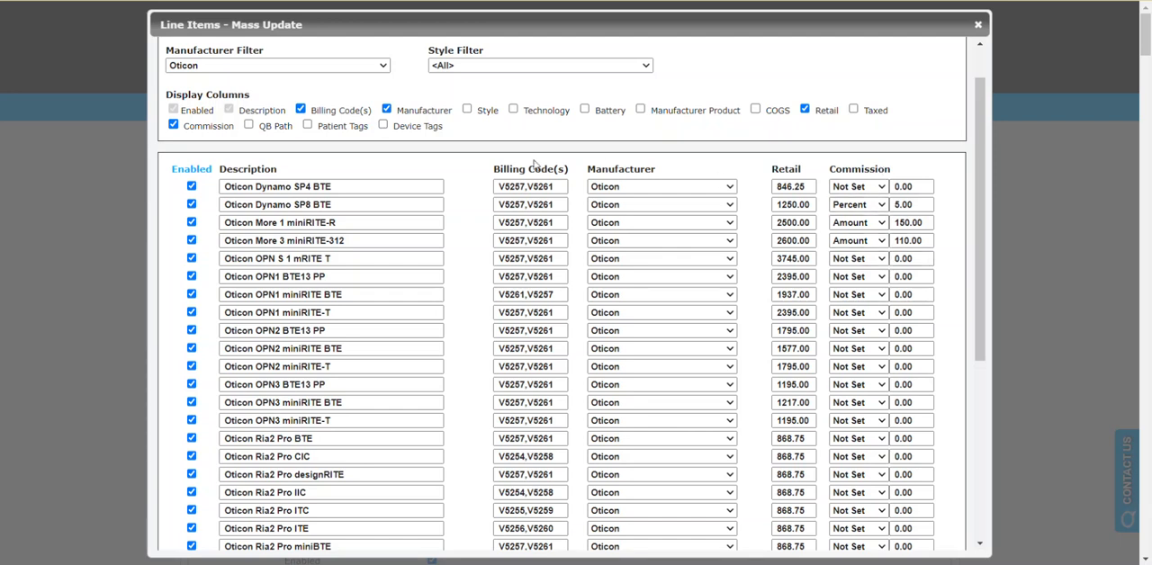
pyautogui.click(173, 127)
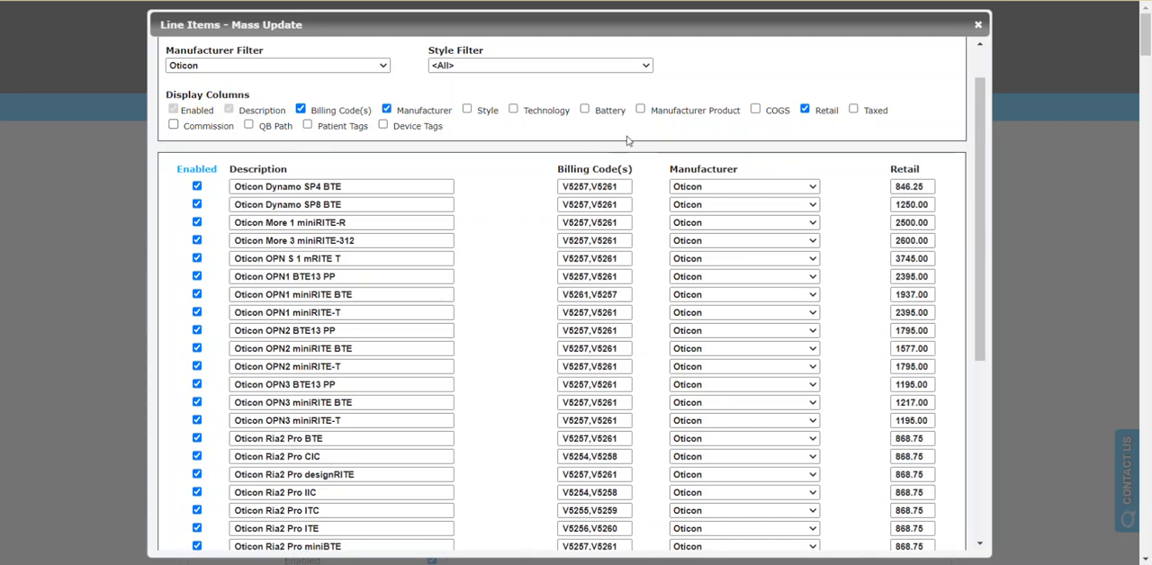
pyautogui.click(755, 110)
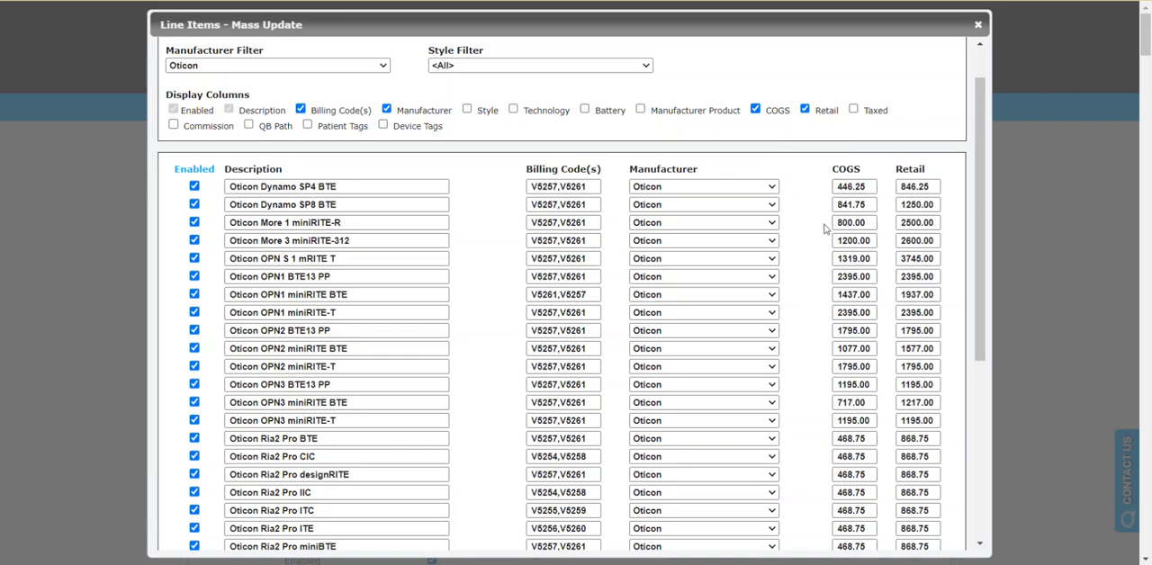
# Step: Review the Oticon items in the mass update list and save the mass update
pyautogui.scroll(-4, 821, 229)
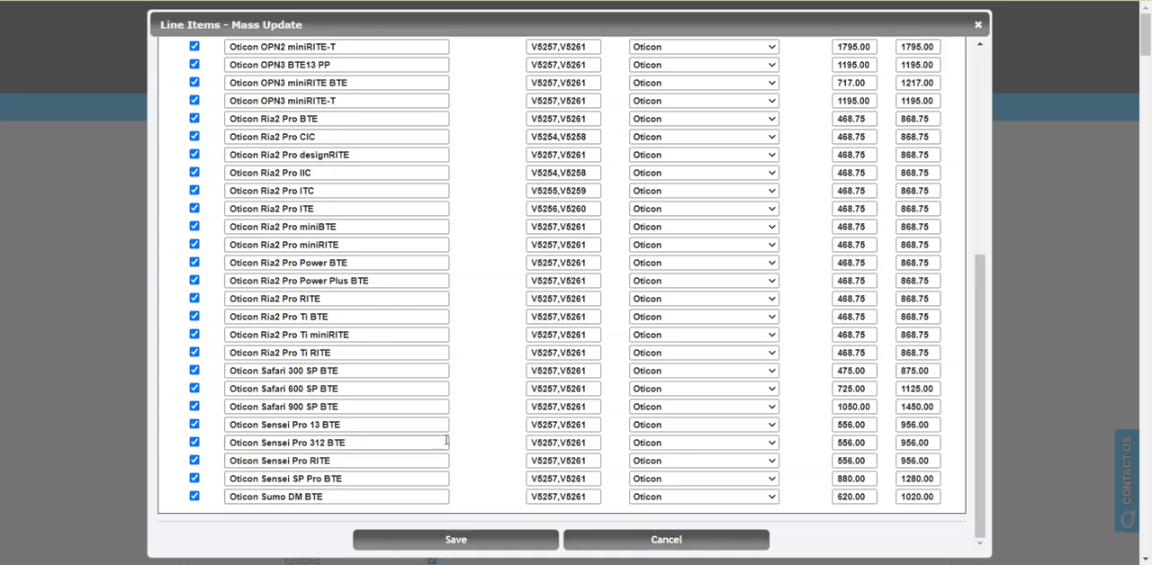
pyautogui.scroll(1, 475, 430)
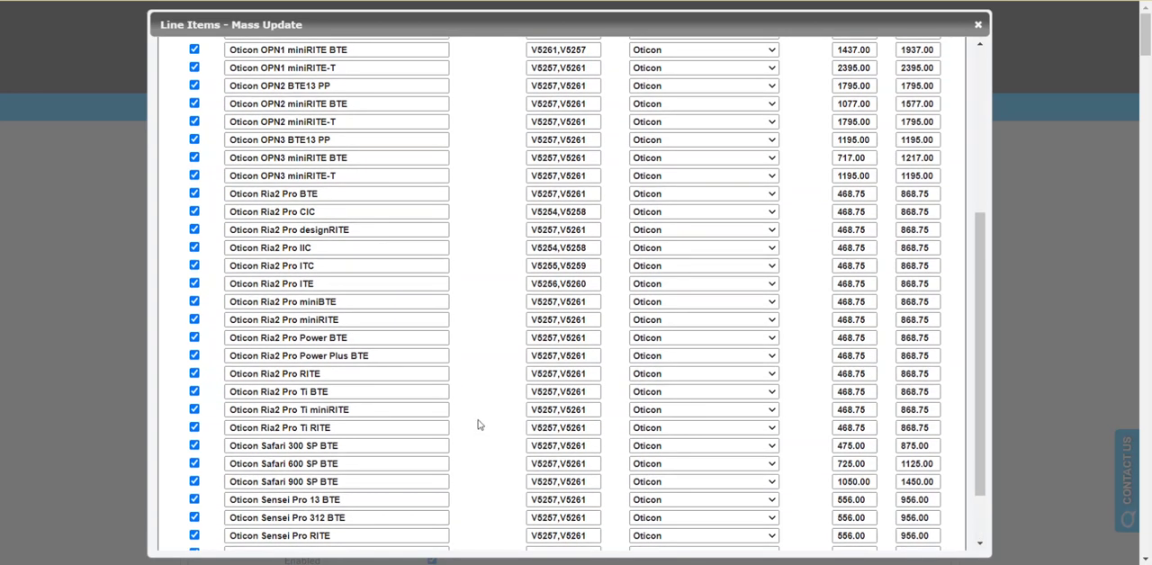
pyautogui.scroll(1, 480, 424)
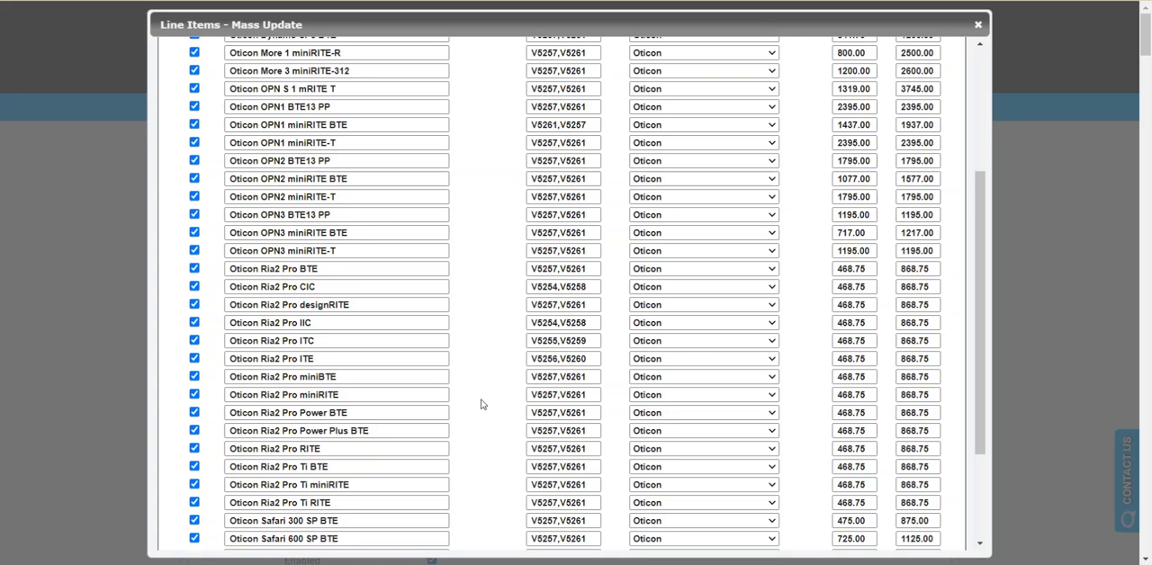
pyautogui.scroll(-2, 479, 420)
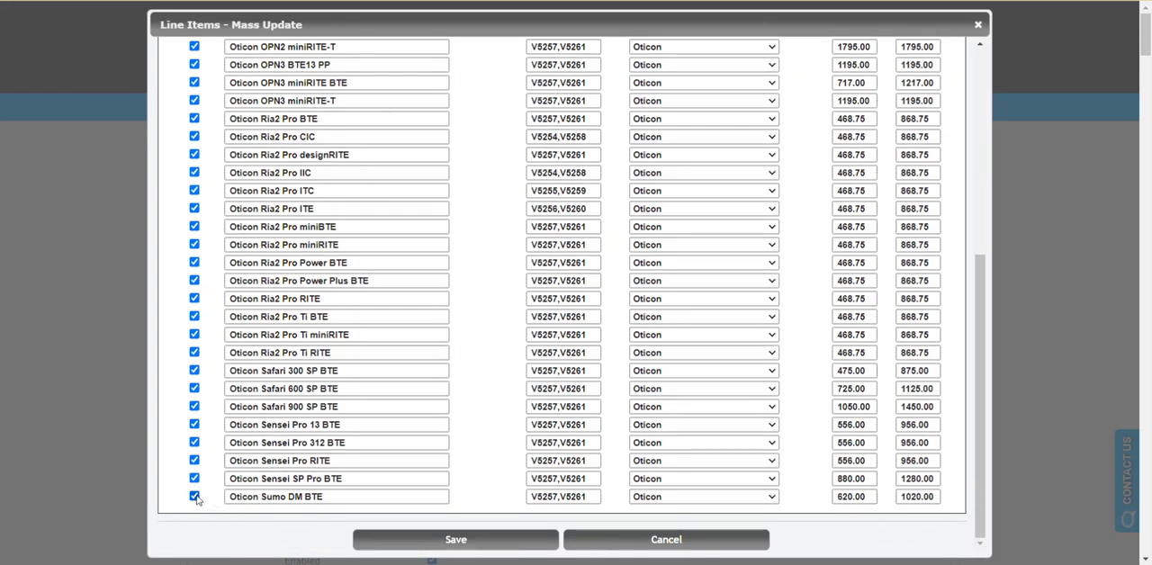
pyautogui.click(423, 542)
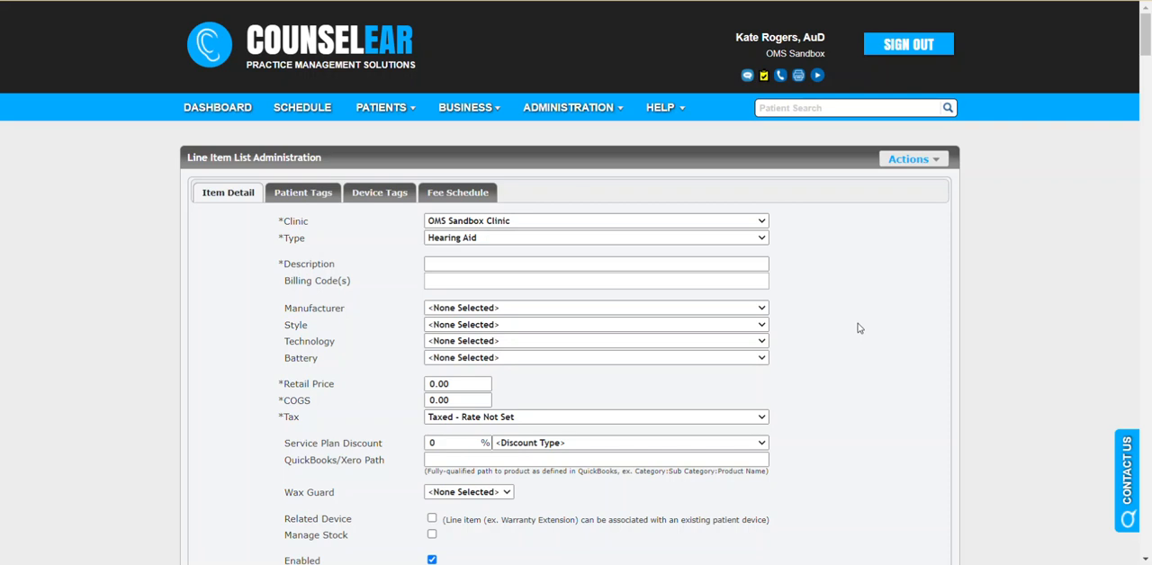
# Step: Display the inactive line items below the active hearing aid list, expand them and examine the inactive Oticon entries
pyautogui.scroll(-6, 866, 330)
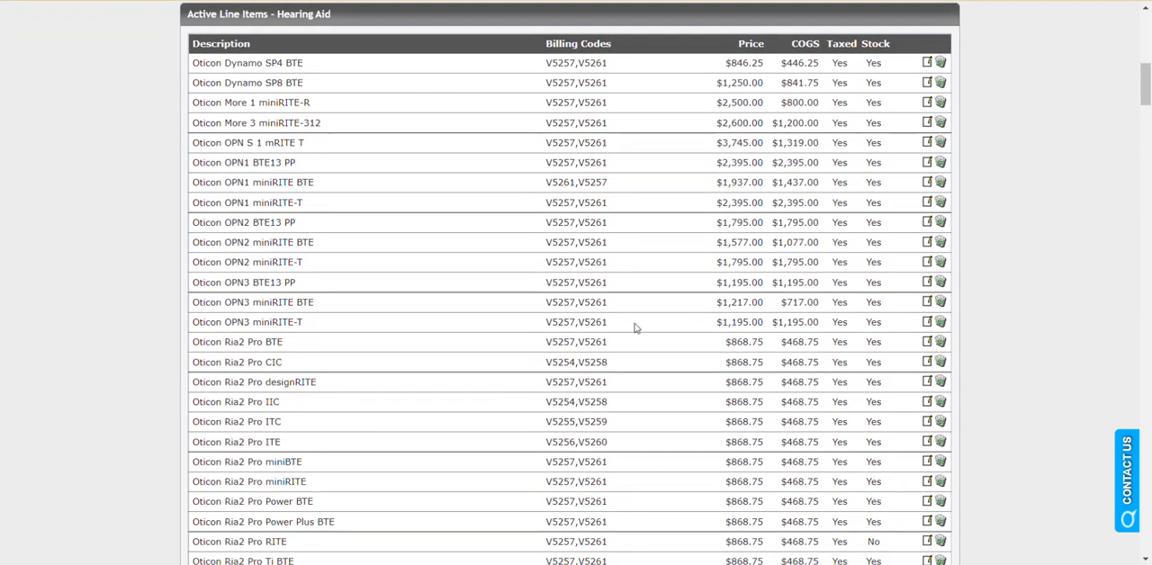
pyautogui.scroll(-1, 638, 329)
pyautogui.moveTo(1142, 109); pyautogui.dragTo(1146, 531)
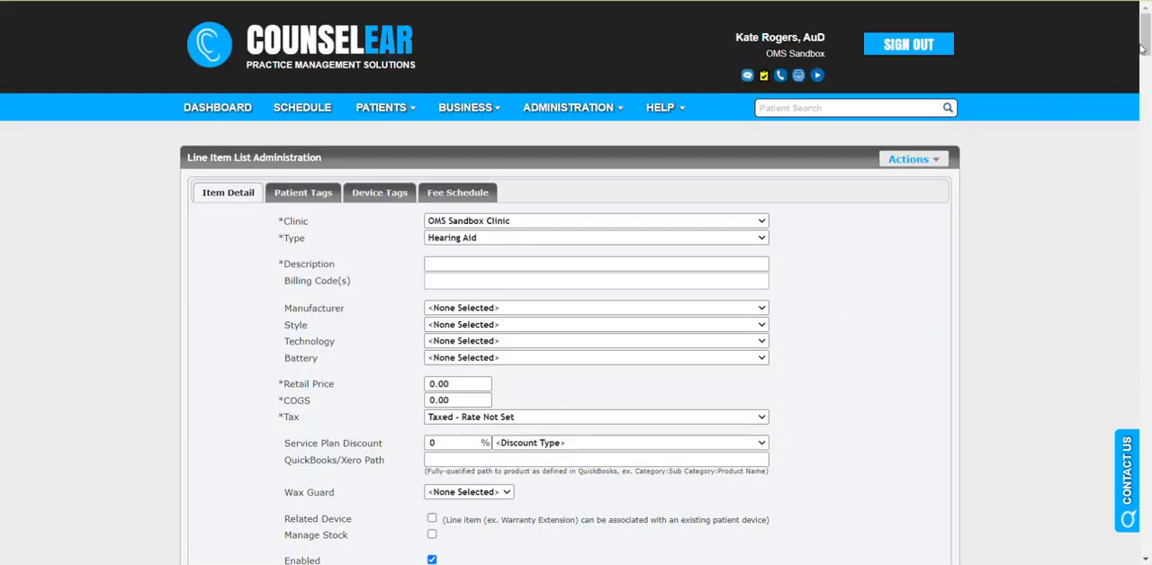
pyautogui.moveTo(1141, 50); pyautogui.dragTo(1145, 533)
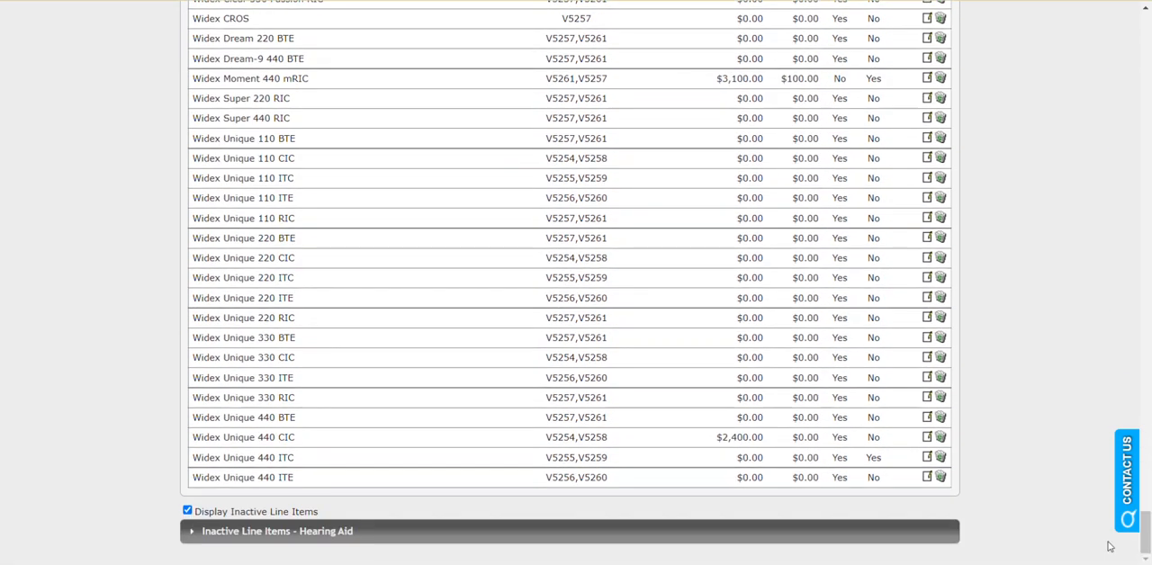
pyautogui.click(304, 532)
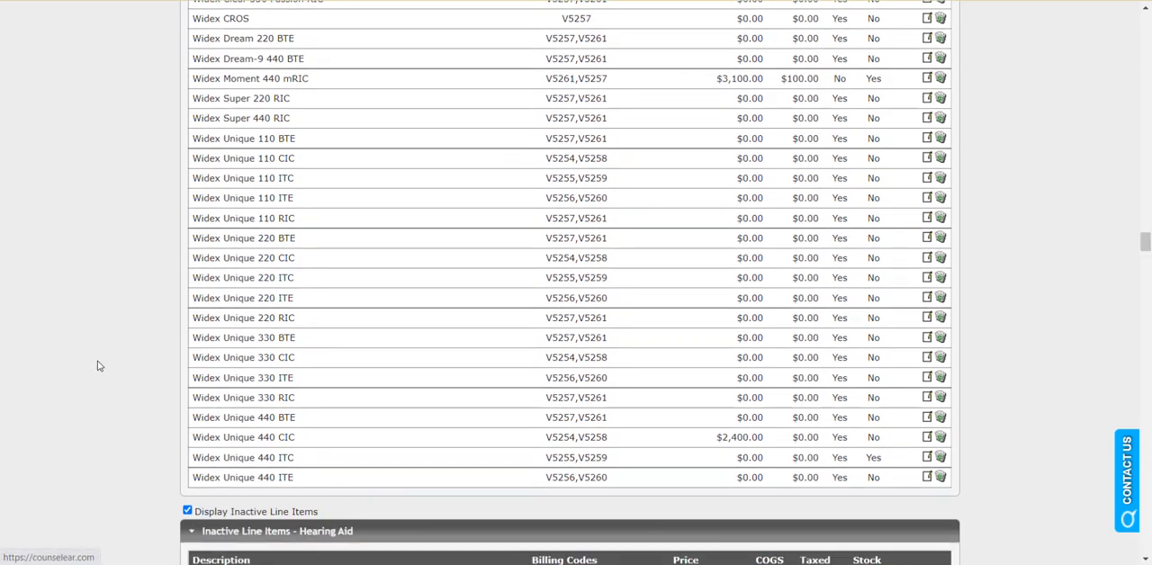
pyautogui.scroll(-8, 103, 324)
pyautogui.scroll(-2, 269, 314)
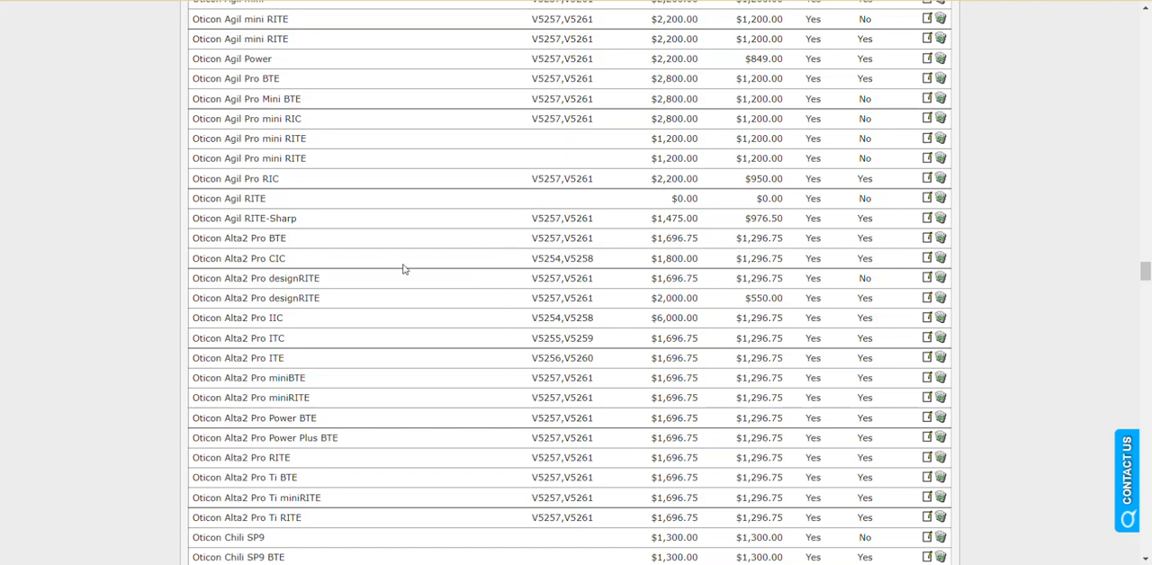
pyautogui.moveTo(220, 298); pyautogui.dragTo(268, 311)
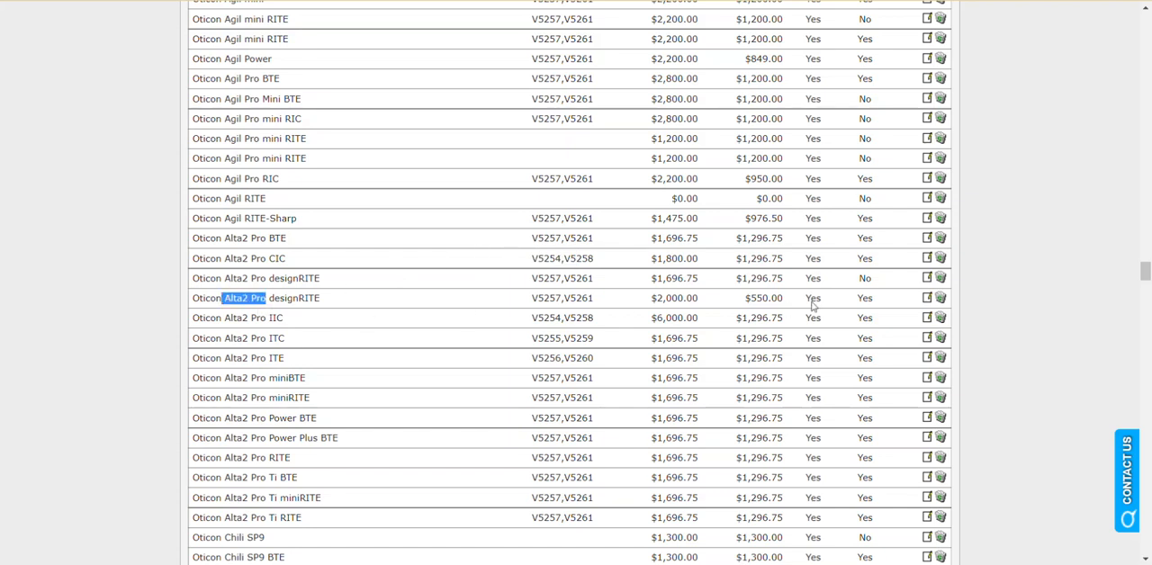
pyautogui.click(1012, 288)
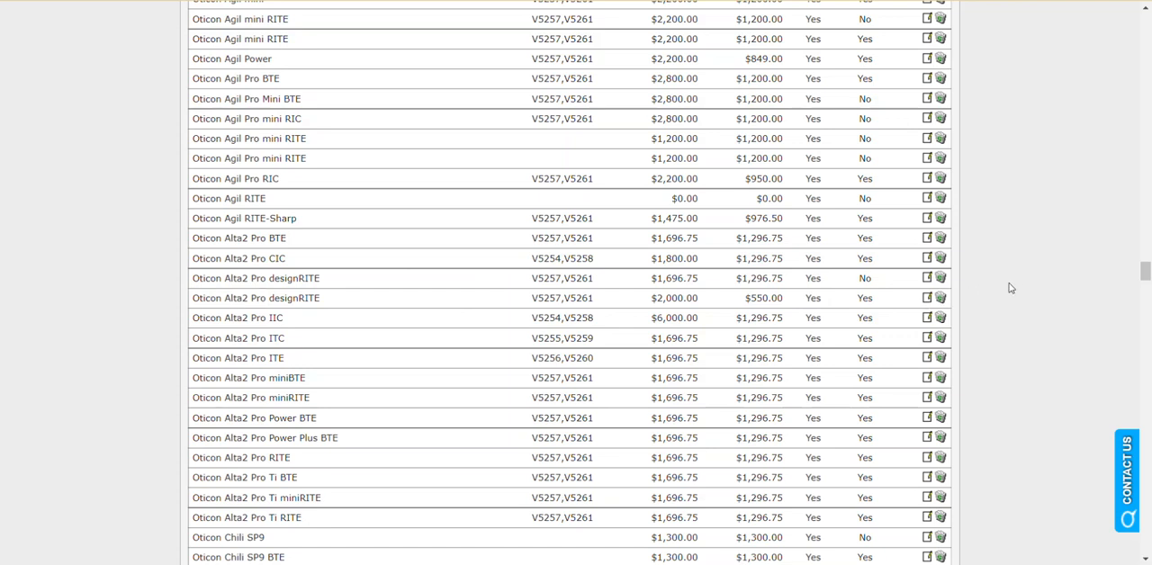
# Step: Download the line items as a spreadsheet and open the file in Excel with editing enabled
pyautogui.moveTo(1145, 275); pyautogui.dragTo(1145, 31)
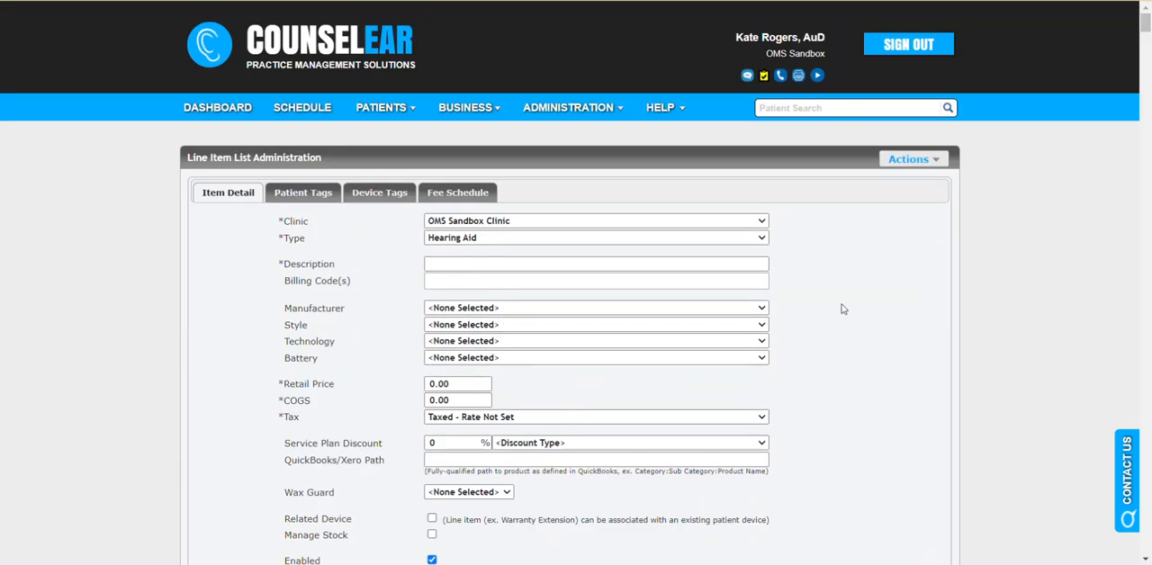
pyautogui.scroll(-1, 843, 309)
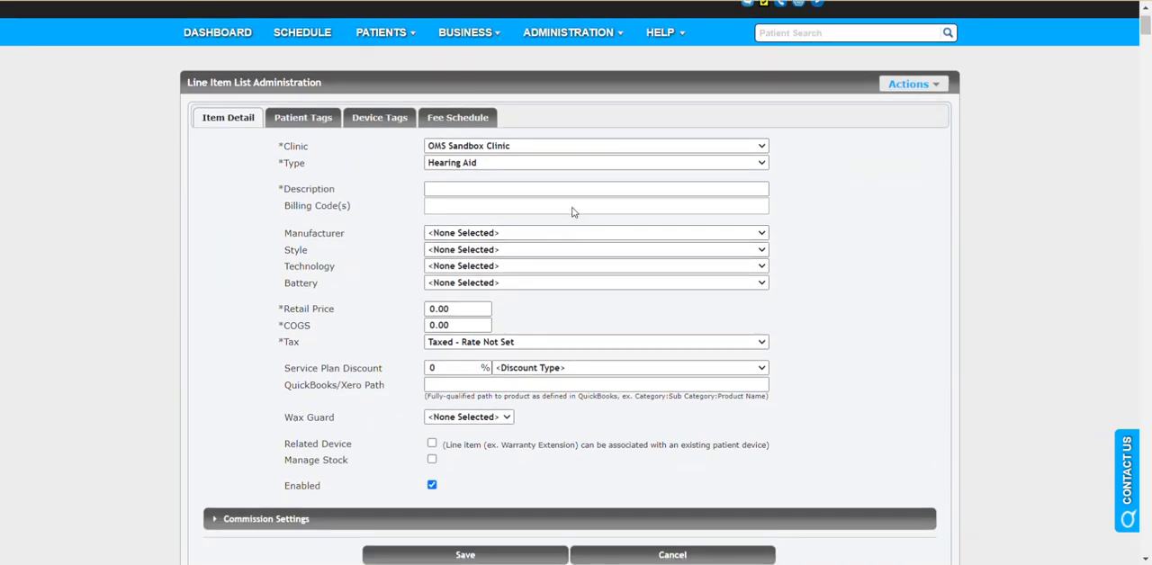
pyautogui.scroll(-3, 841, 263)
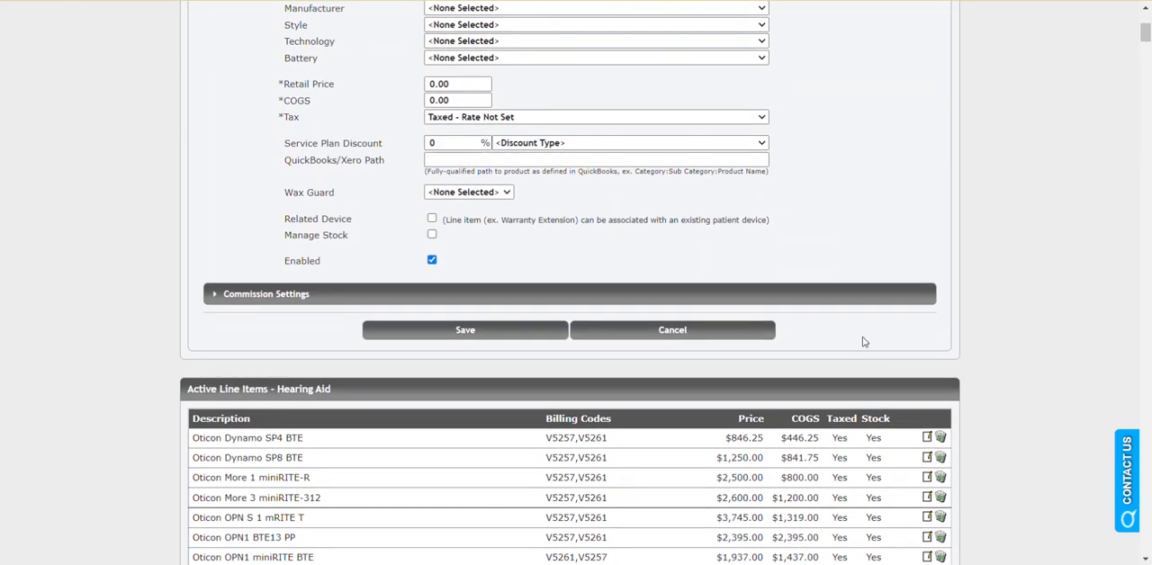
pyautogui.scroll(3, 873, 324)
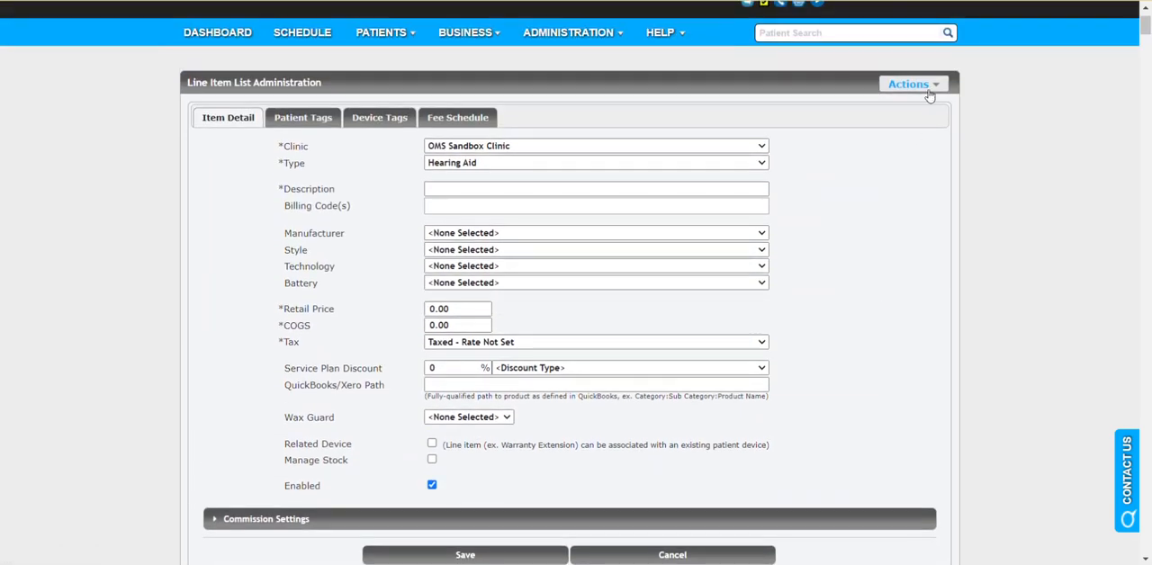
pyautogui.click(928, 90)
pyautogui.click(916, 85)
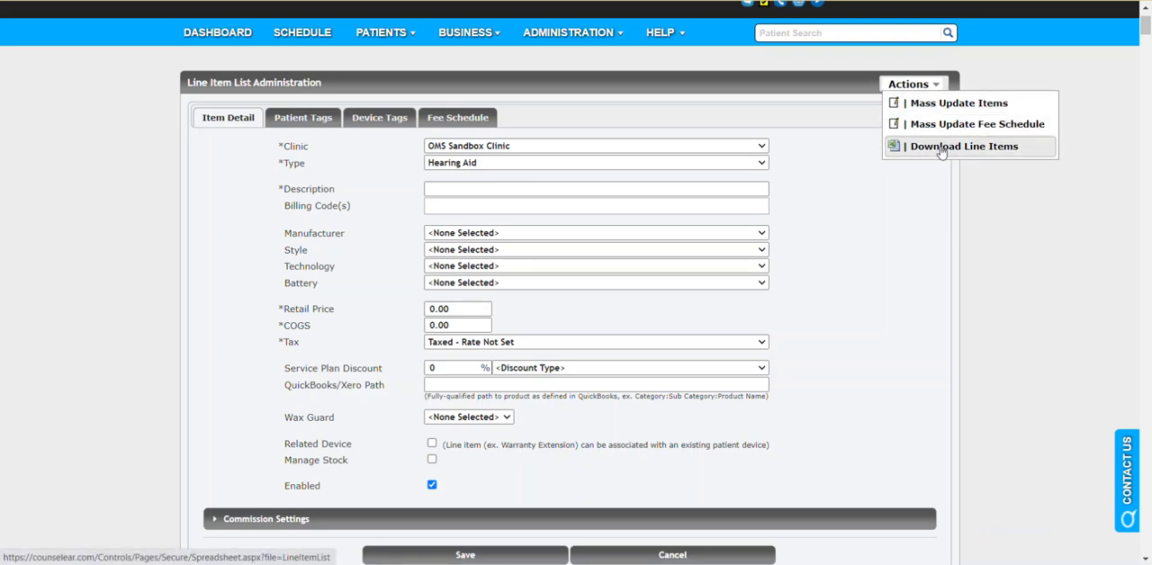
pyautogui.click(940, 147)
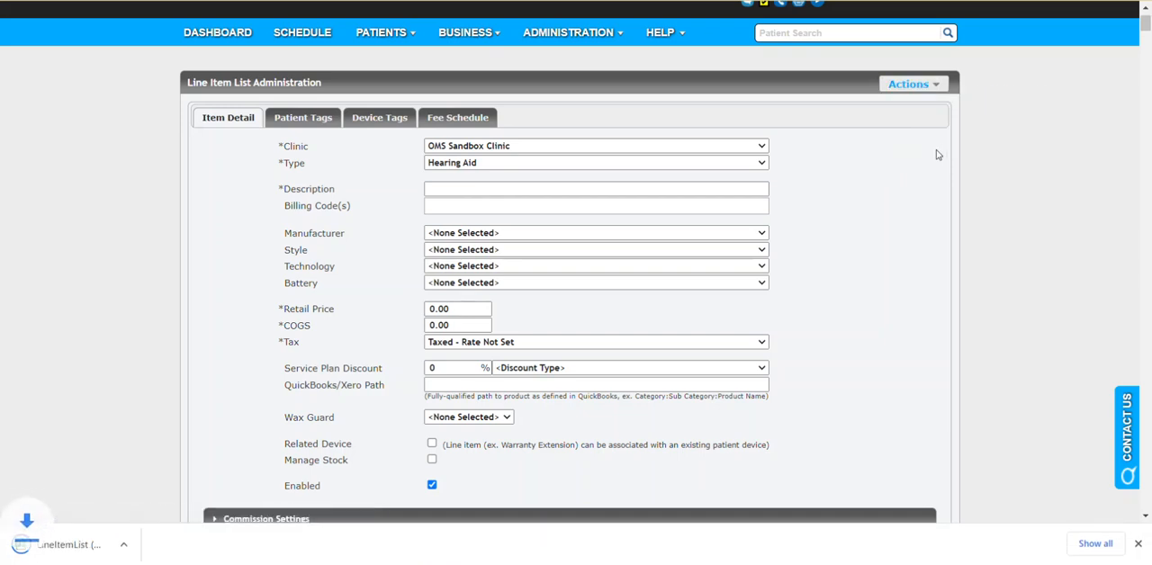
pyautogui.click(90, 547)
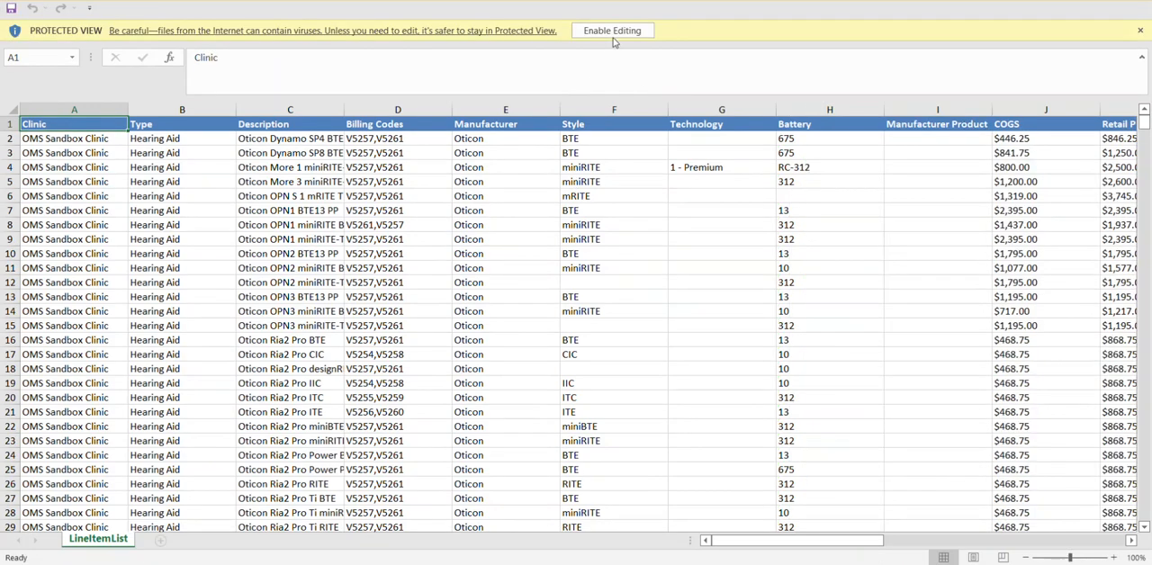
pyautogui.click(613, 30)
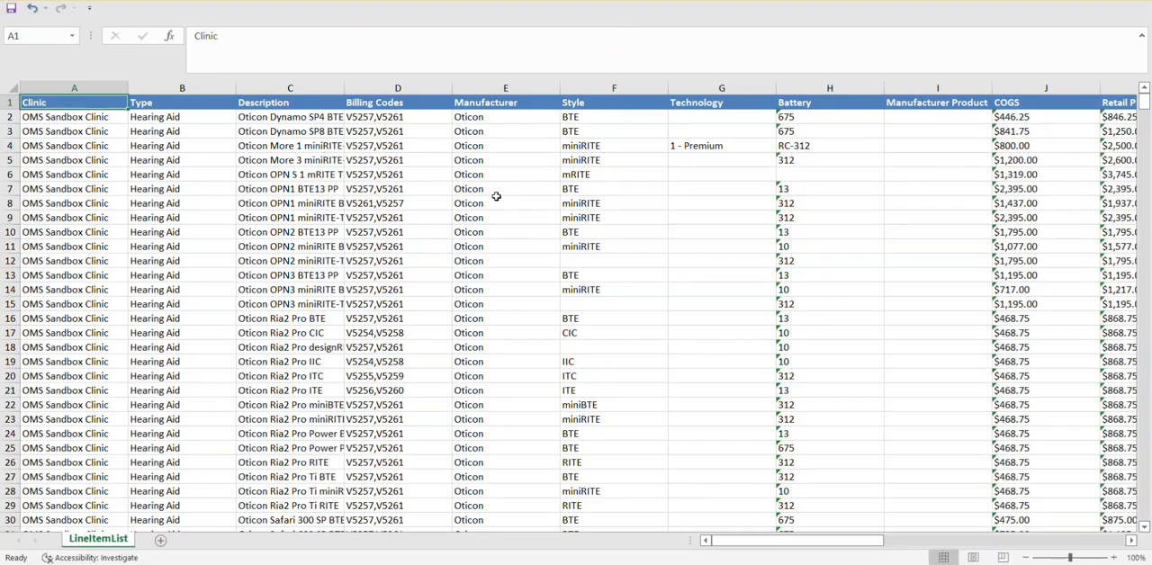
# Step: Examine the spreadsheet's columns along row 5, from Billing Codes through to Enabled
pyautogui.click(441, 166)
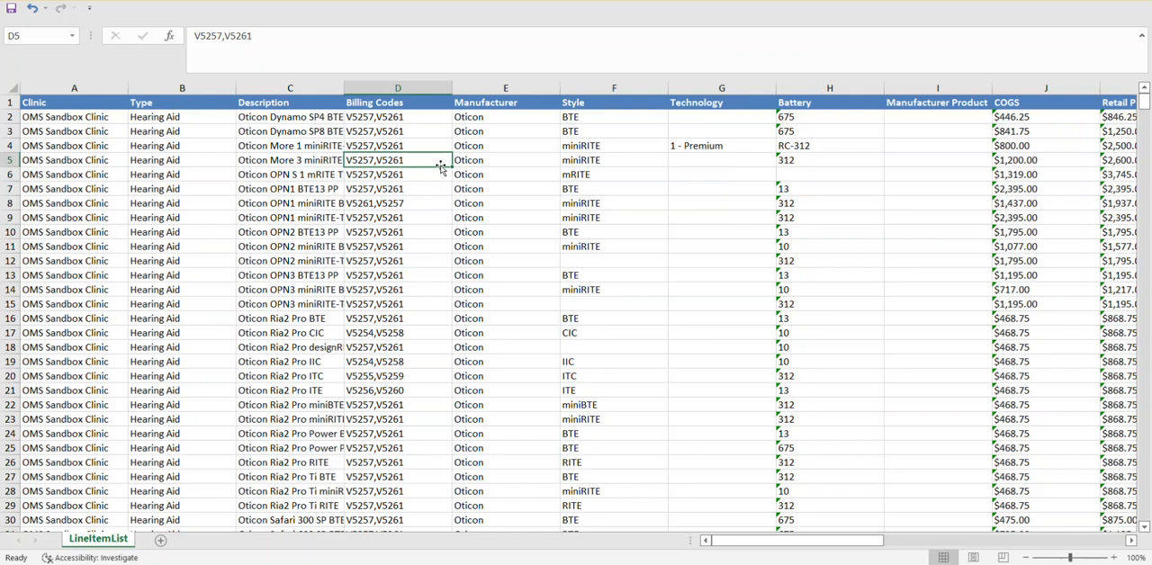
pyautogui.press('Right')
pyautogui.press('Right')
pyautogui.press('Right')
pyautogui.press('Right')
pyautogui.press('Right')
pyautogui.press('Right')
pyautogui.press('Right')
pyautogui.press('Right')
pyautogui.press('Right')
pyautogui.press('Right')
pyautogui.press('Right')
pyautogui.press('Right')
pyautogui.press('Right')
pyautogui.press('Right')
pyautogui.press('Right')
pyautogui.press('Right')
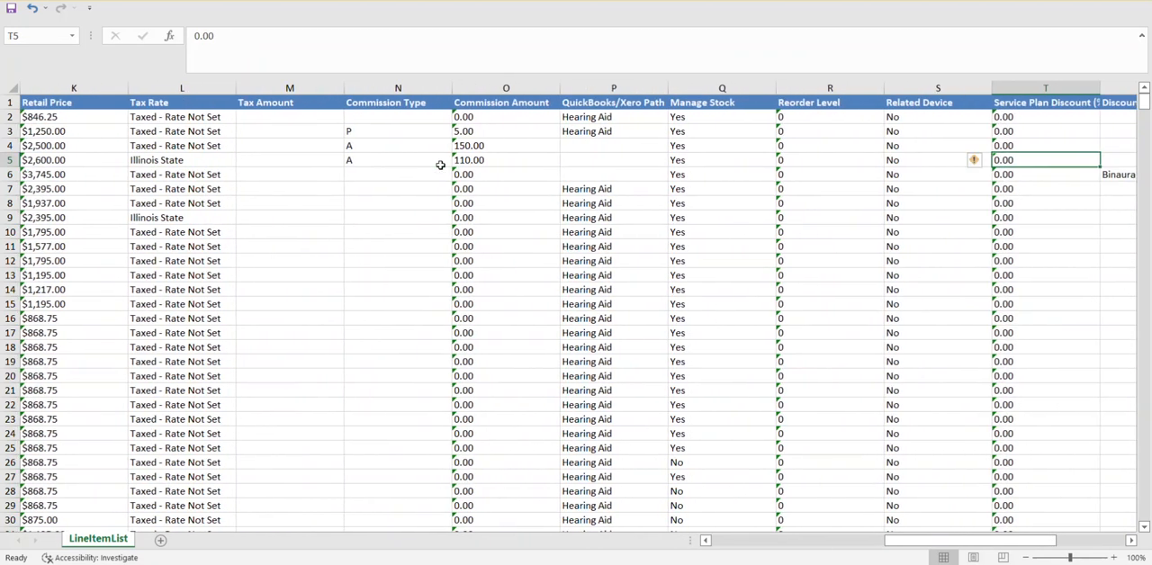
pyautogui.press('Right')
pyautogui.press('Right')
pyautogui.press('Right')
pyautogui.press('Right')
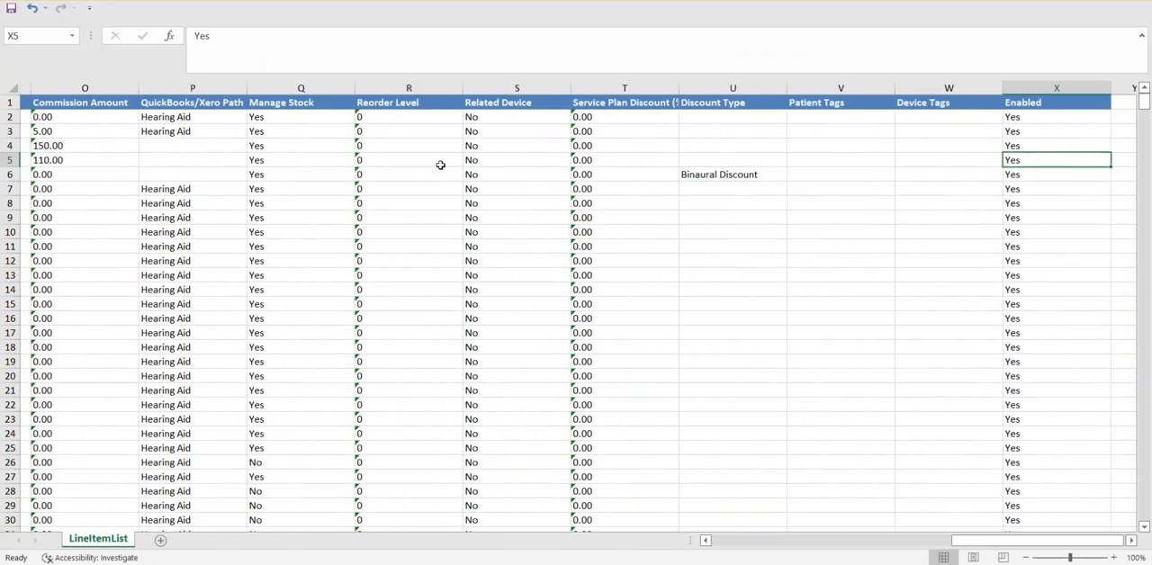
pyautogui.press('Right')
pyautogui.press('Left')
pyautogui.press('Left')
pyautogui.press('Home')
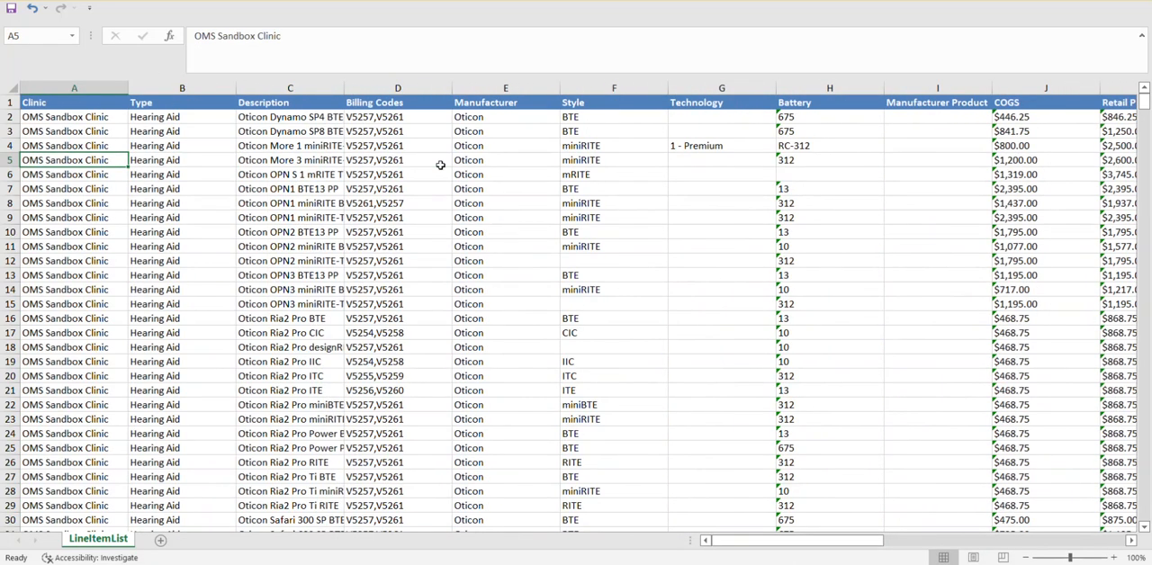
# Step: Examine the COGS, Retail Price, Tax Rate and Commission Type columns along row 5
pyautogui.press('Right')
pyautogui.press('Right')
pyautogui.press('Right')
pyautogui.press('Right')
pyautogui.press('Right')
pyautogui.press('Right')
pyautogui.press('Right')
pyautogui.press('Right')
pyautogui.press('Right')
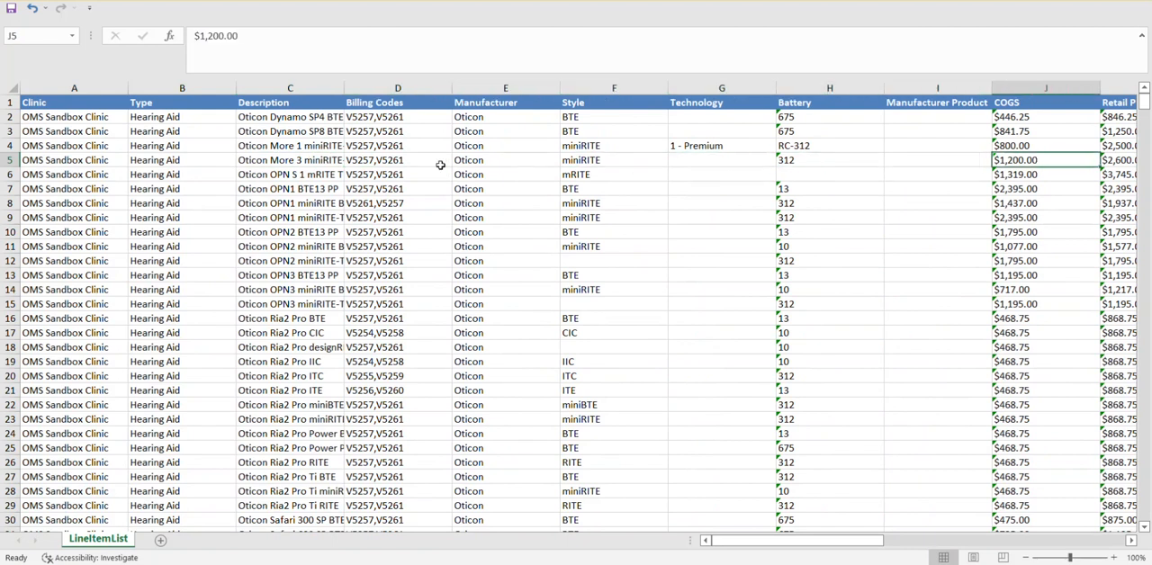
pyautogui.press('Right')
pyautogui.press('Right')
pyautogui.press('Right')
pyautogui.press('Right')
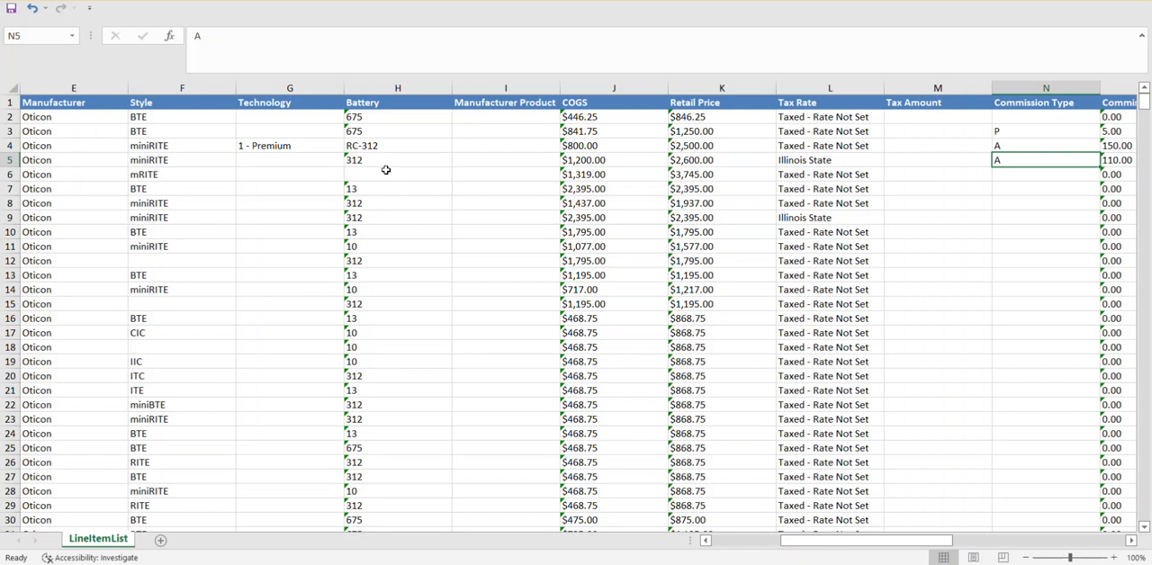
pyautogui.press('Left')
pyautogui.press('Left')
pyautogui.press('Left')
pyautogui.press('Left')
pyautogui.press('Left')
pyautogui.press('Left')
pyautogui.press('Left')
pyautogui.press('Left')
pyautogui.press('Left')
pyautogui.press('Left')
pyautogui.press('Left')
pyautogui.press('Left')
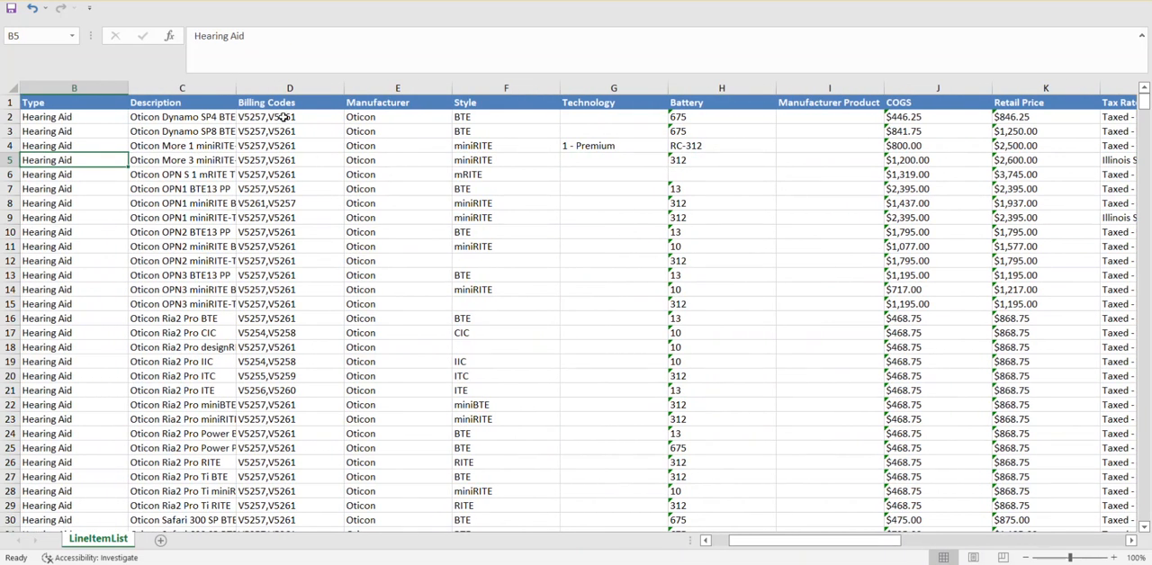
# Step: Copy the billing codes V5257,V5261 from cell D55 into the empty D56 for Phonak Audeo v90 RIC
pyautogui.scroll(-4, 296, 263)
pyautogui.scroll(-9, 296, 263)
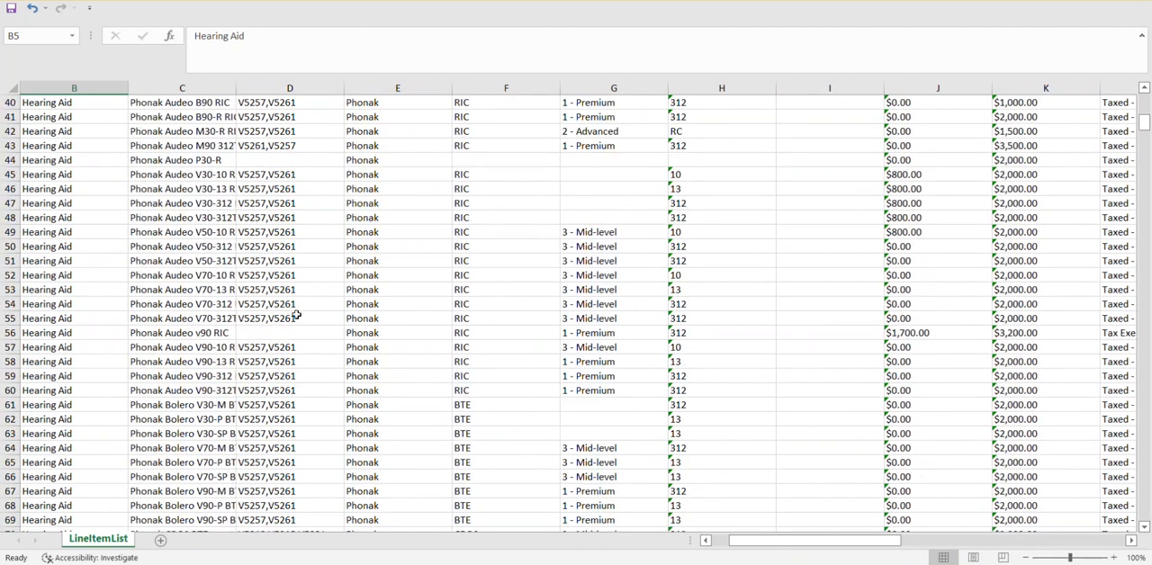
pyautogui.click(200, 334)
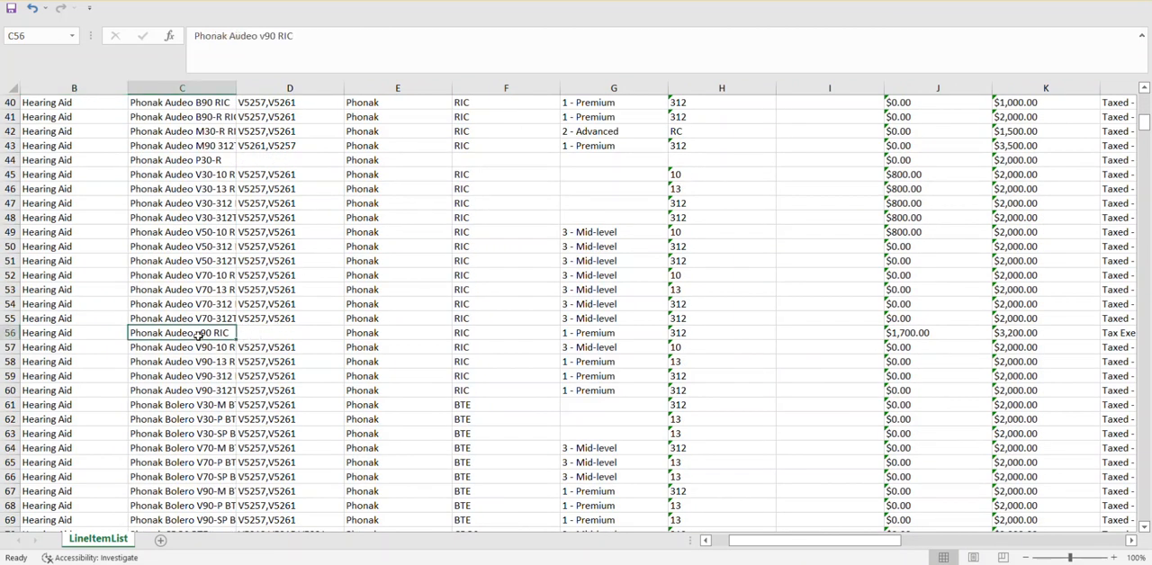
pyautogui.click(270, 320)
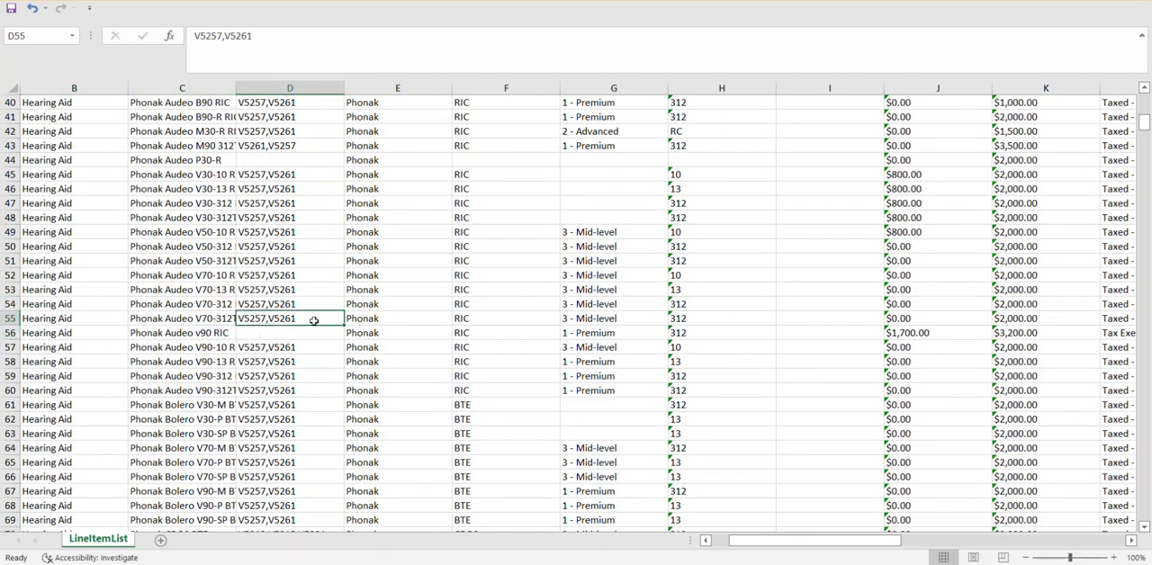
pyautogui.hotkey('ctrl', 'c')
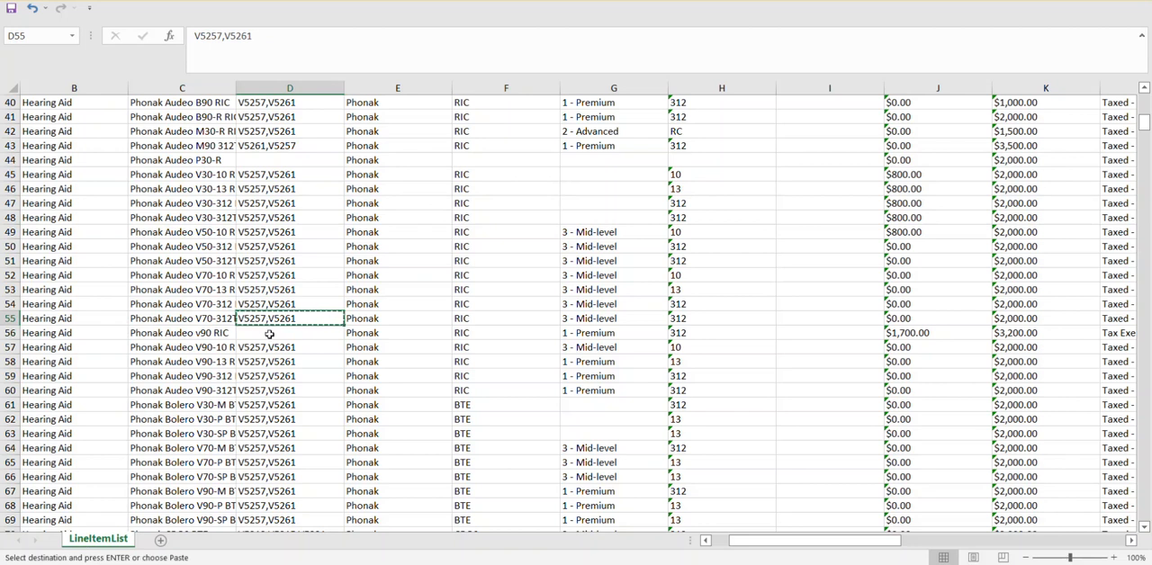
pyautogui.click(269, 334)
pyautogui.hotkey('ctrl', 'v')
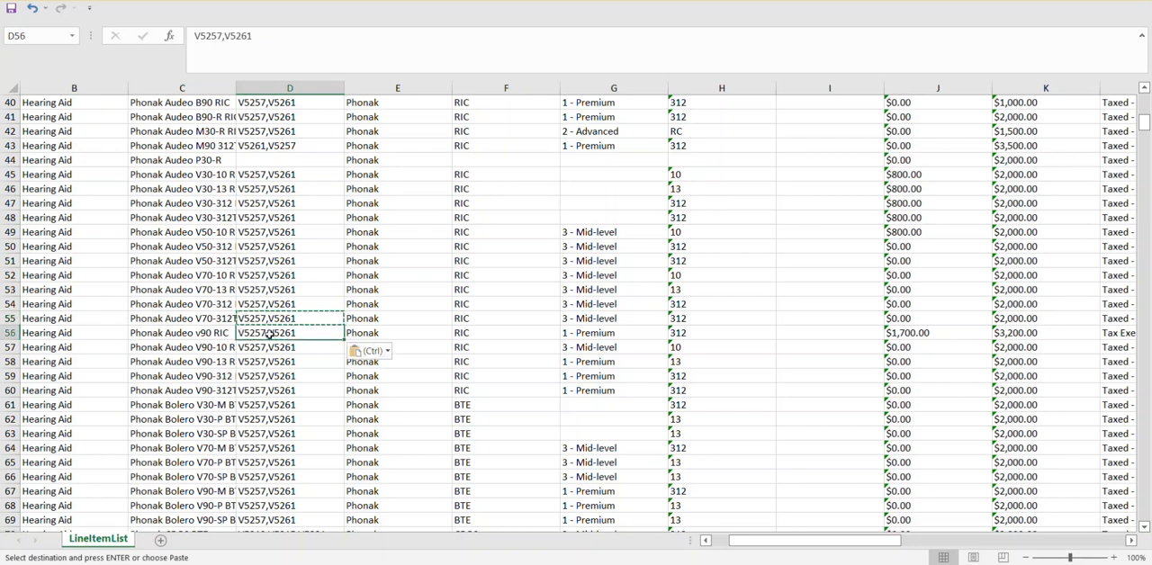
pyautogui.rightClick(275, 319)
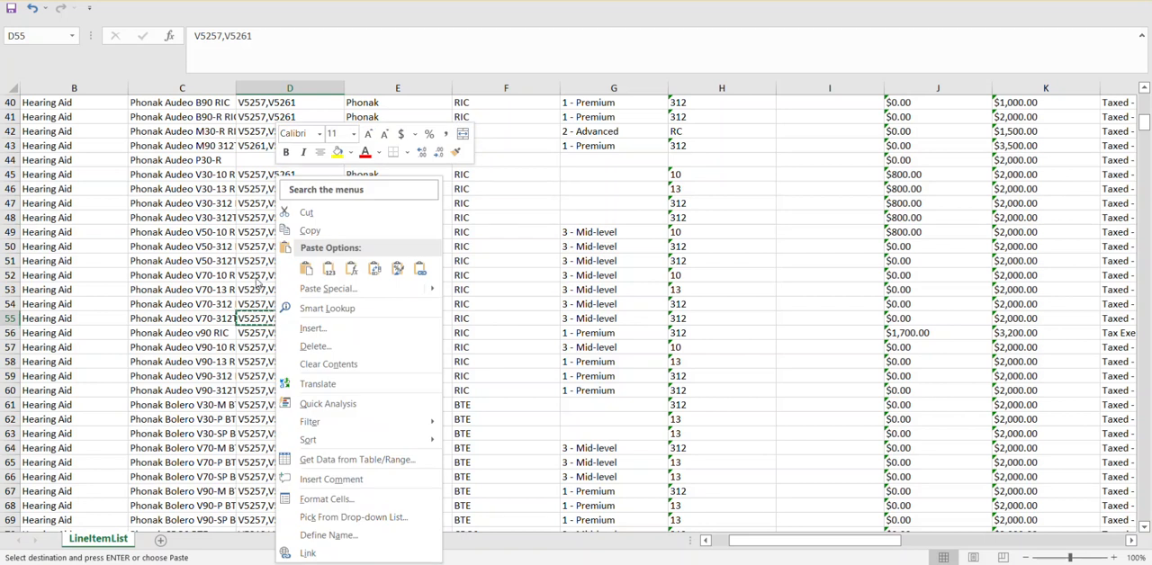
pyautogui.press('Escape')
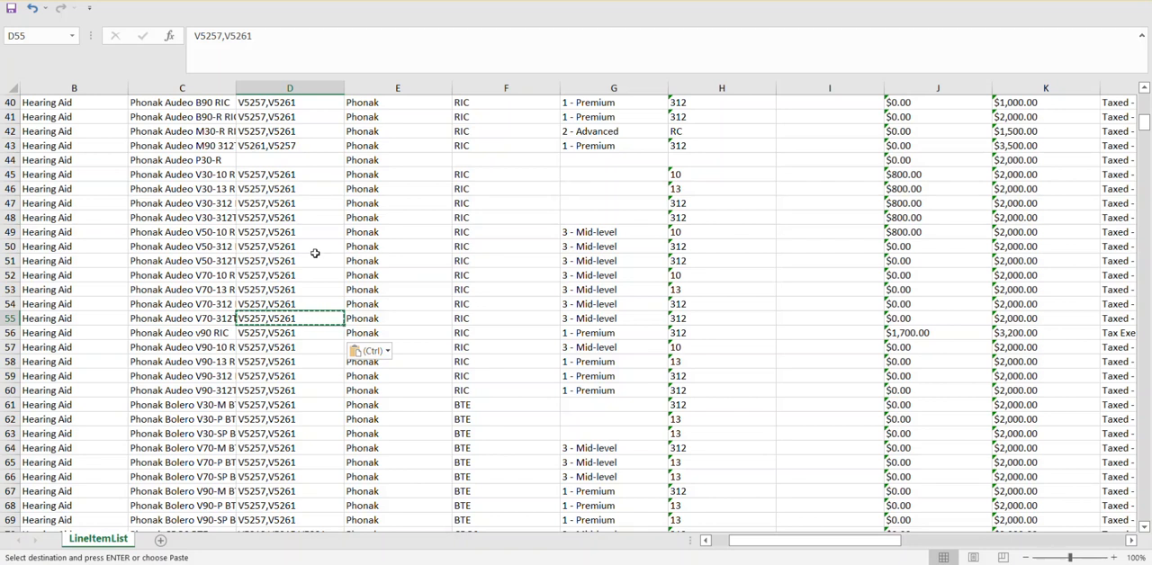
# Step: Examine the line items down through the Phonak and ReSound rows, and the Oticon entries in the Description and Style columns
pyautogui.scroll(-14, 322, 297)
pyautogui.scroll(-11, 324, 342)
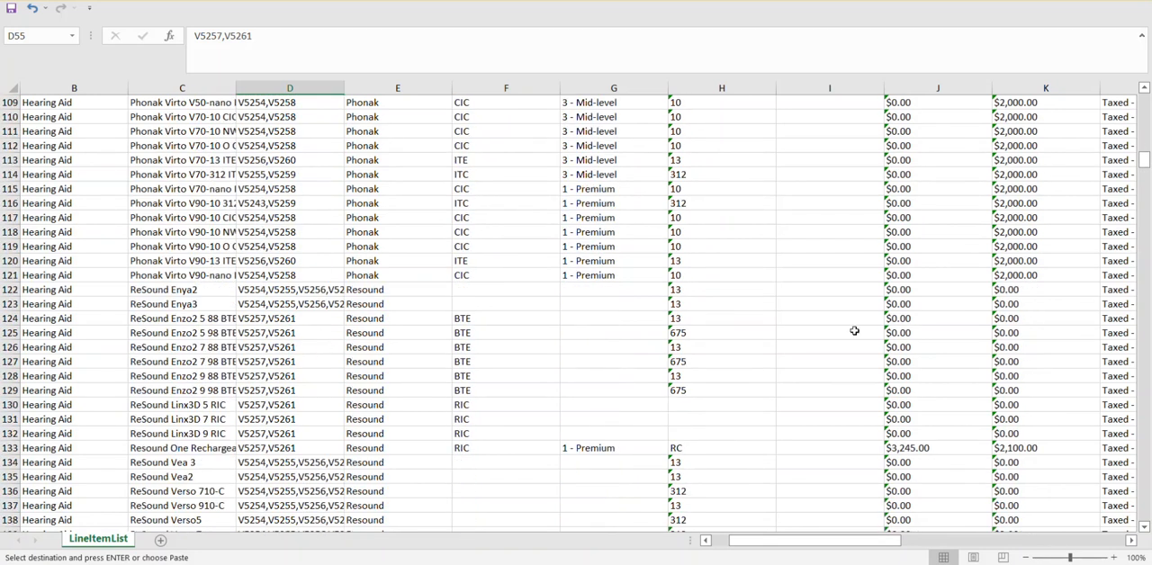
pyautogui.moveTo(1137, 167); pyautogui.dragTo(1145, 99)
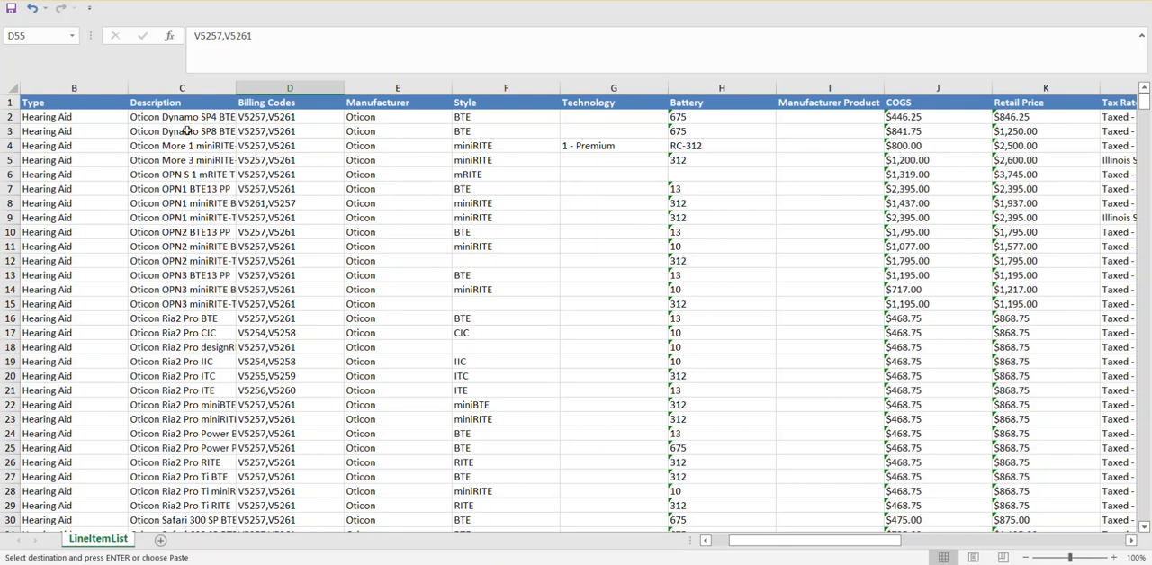
pyautogui.click(182, 88)
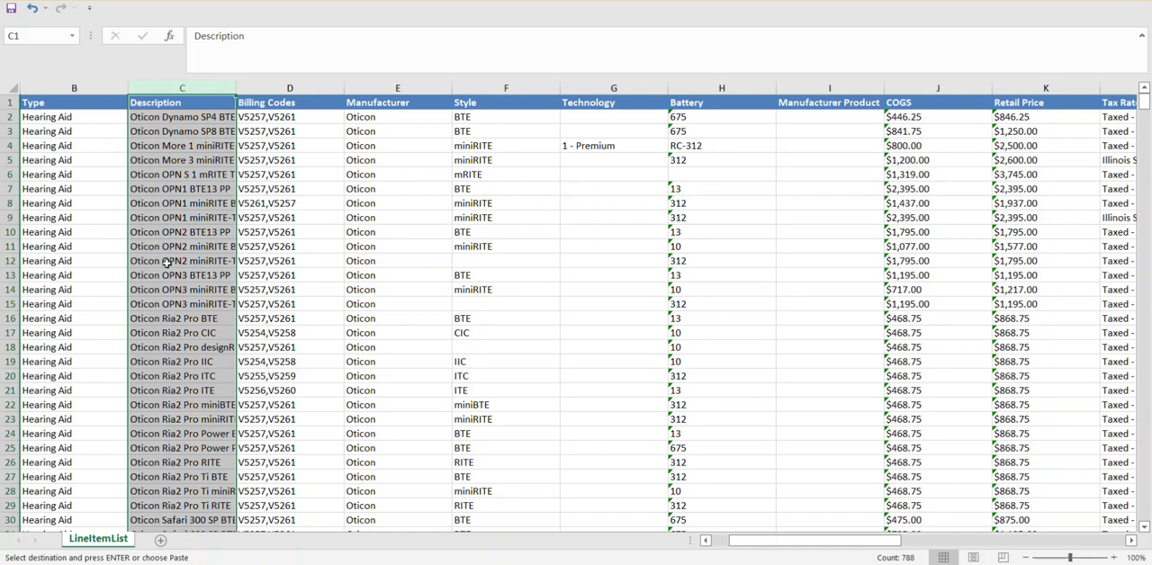
pyautogui.scroll(-5, 169, 261)
pyautogui.scroll(-4, 169, 261)
pyautogui.scroll(7, 169, 261)
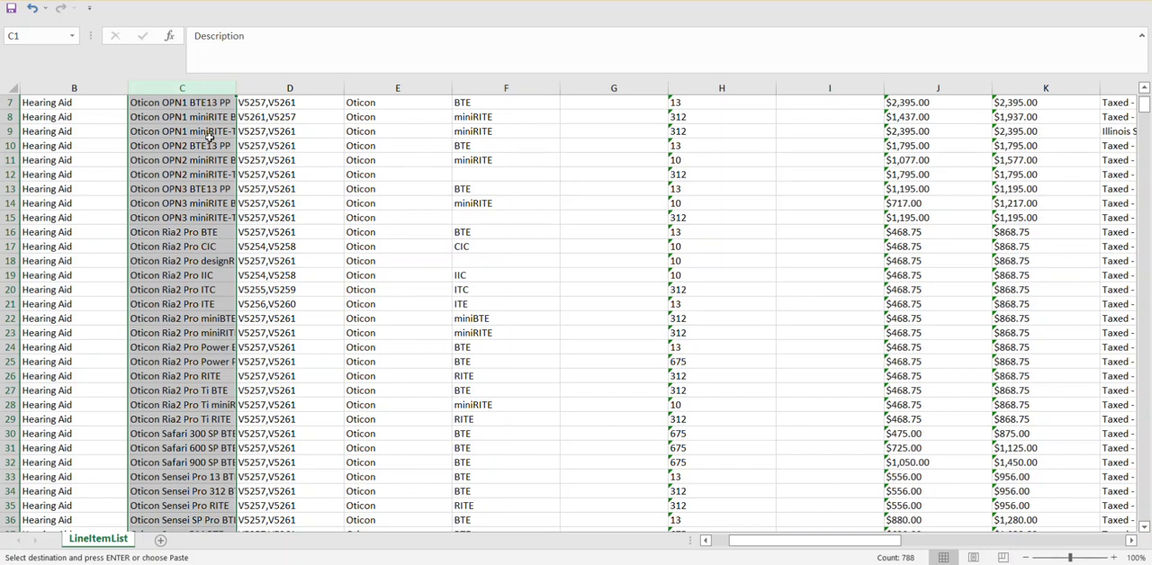
pyautogui.click(508, 159)
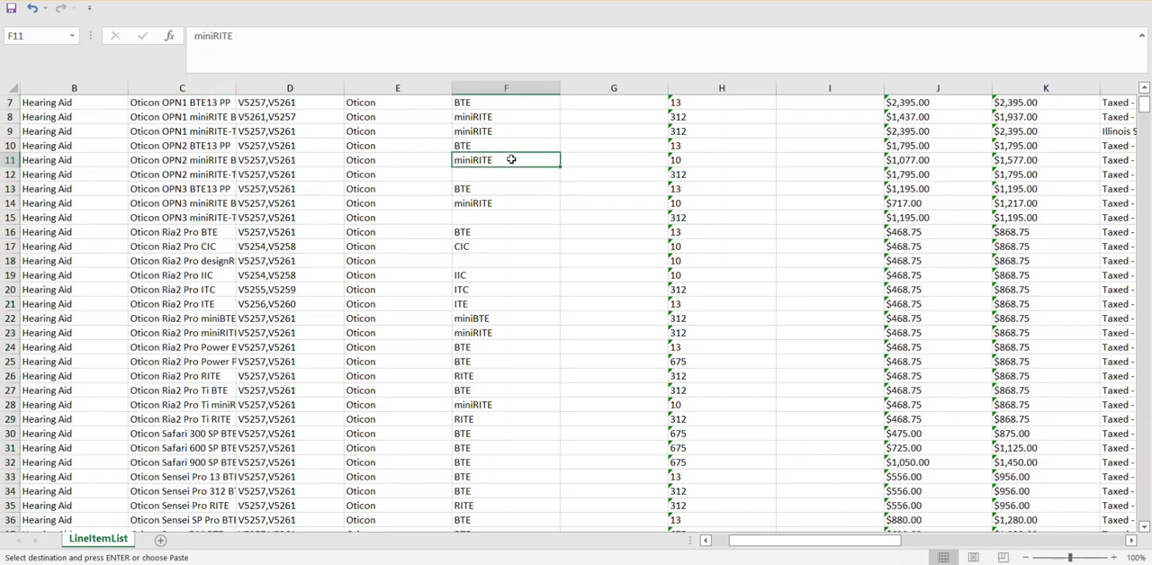
pyautogui.scroll(2, 532, 130)
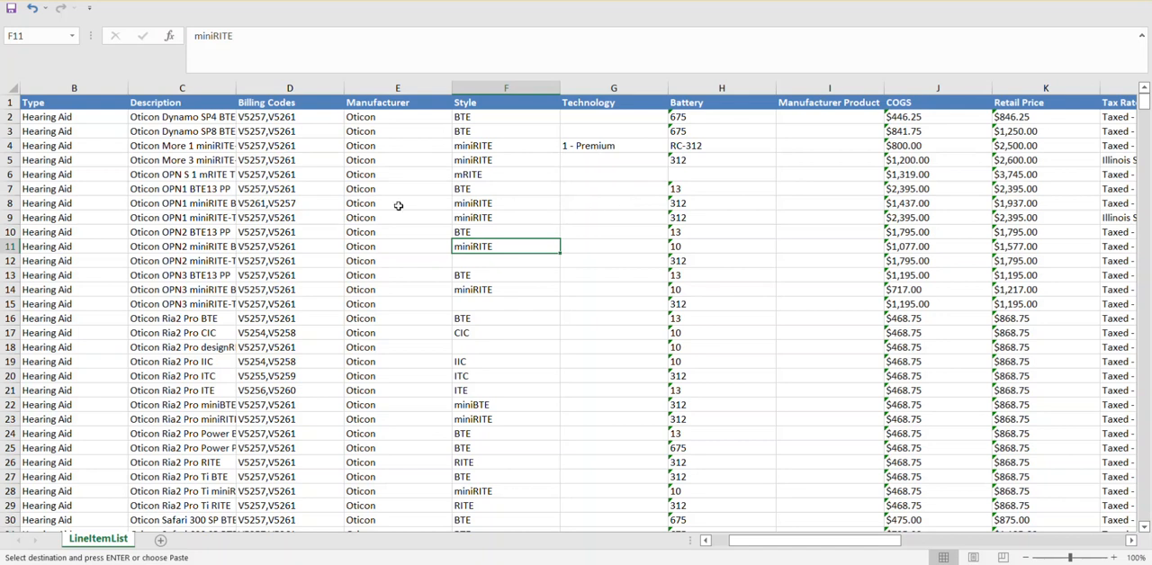
pyautogui.click(199, 118)
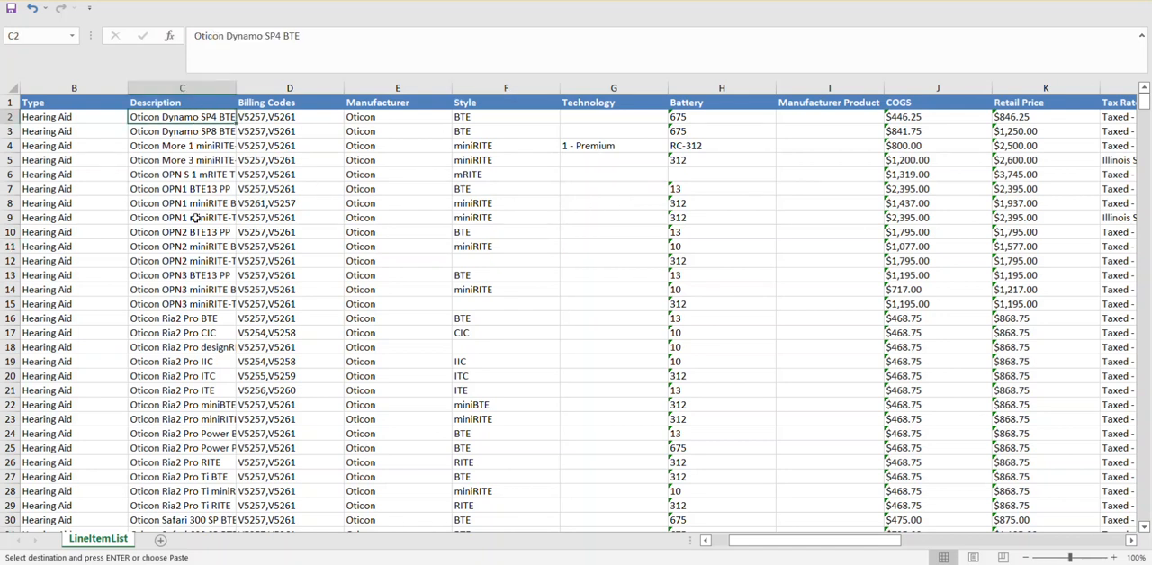
pyautogui.click(527, 204)
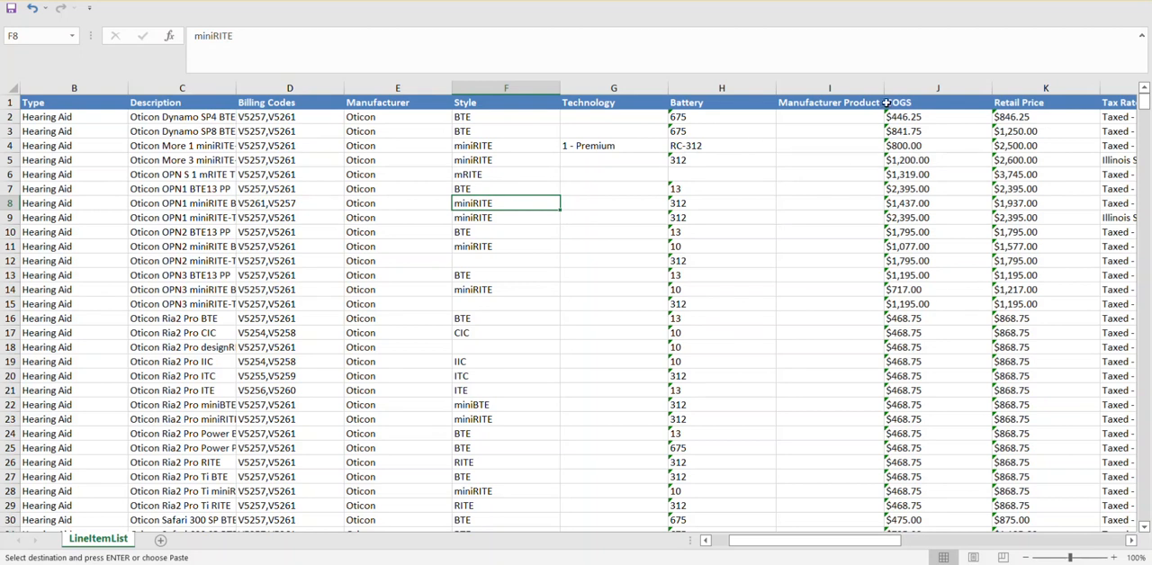
# Step: Narrow the columns from Technology through Tax Rate so the commission columns fit on screen
pyautogui.moveTo(883, 87); pyautogui.dragTo(580, 88)
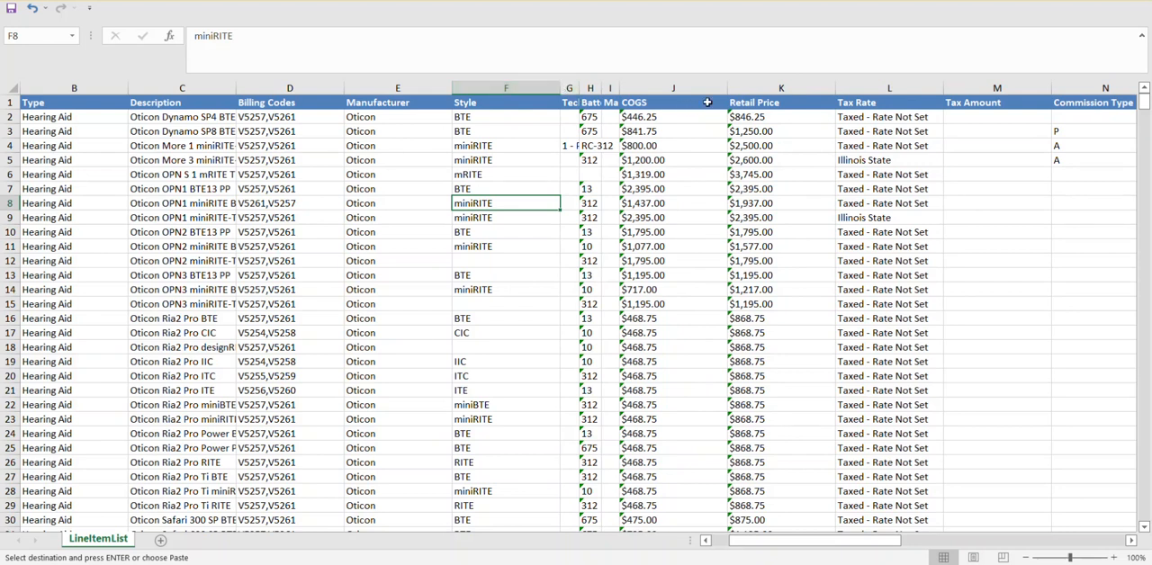
pyautogui.moveTo(726, 90); pyautogui.dragTo(681, 90)
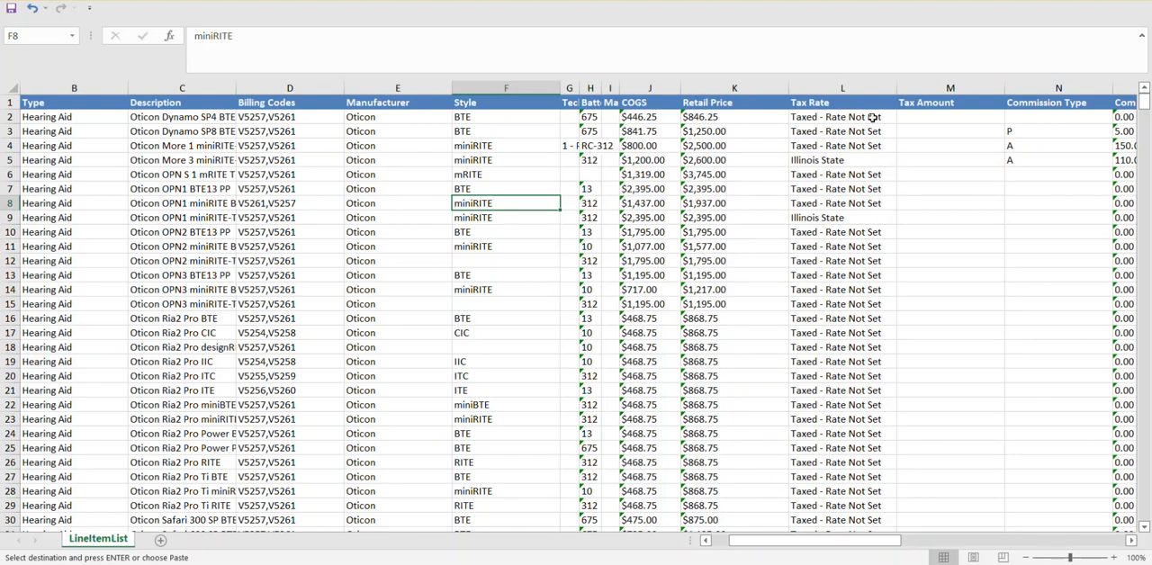
pyautogui.moveTo(896, 90); pyautogui.dragTo(741, 89)
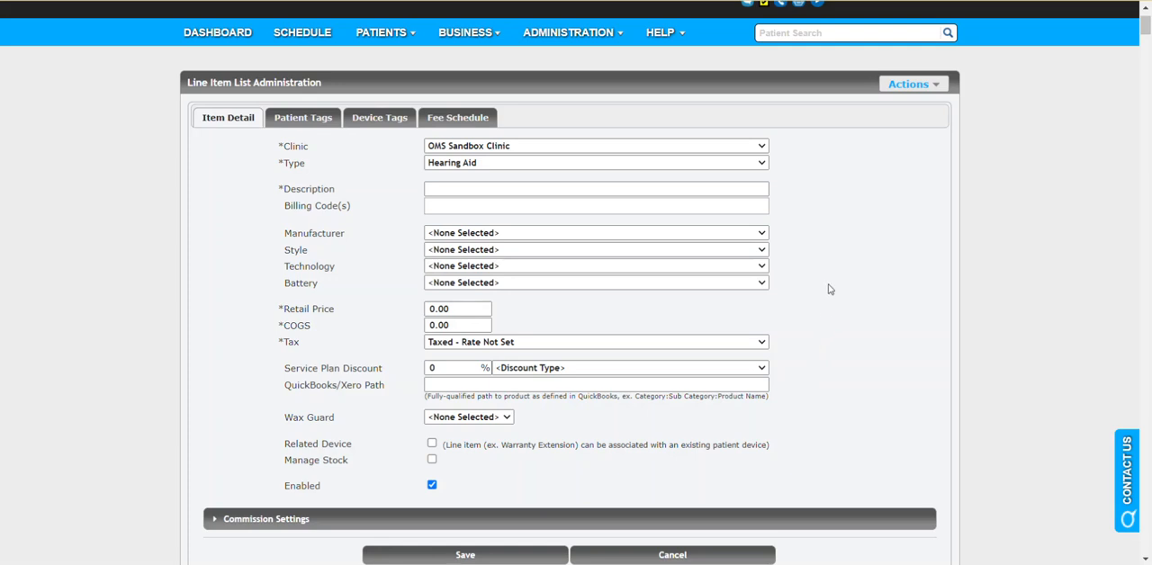
# Step: Switch to the browser's Line Item List Administration page and review the active hearing aid line items
pyautogui.scroll(-4, 815, 280)
pyautogui.scroll(-2, 815, 279)
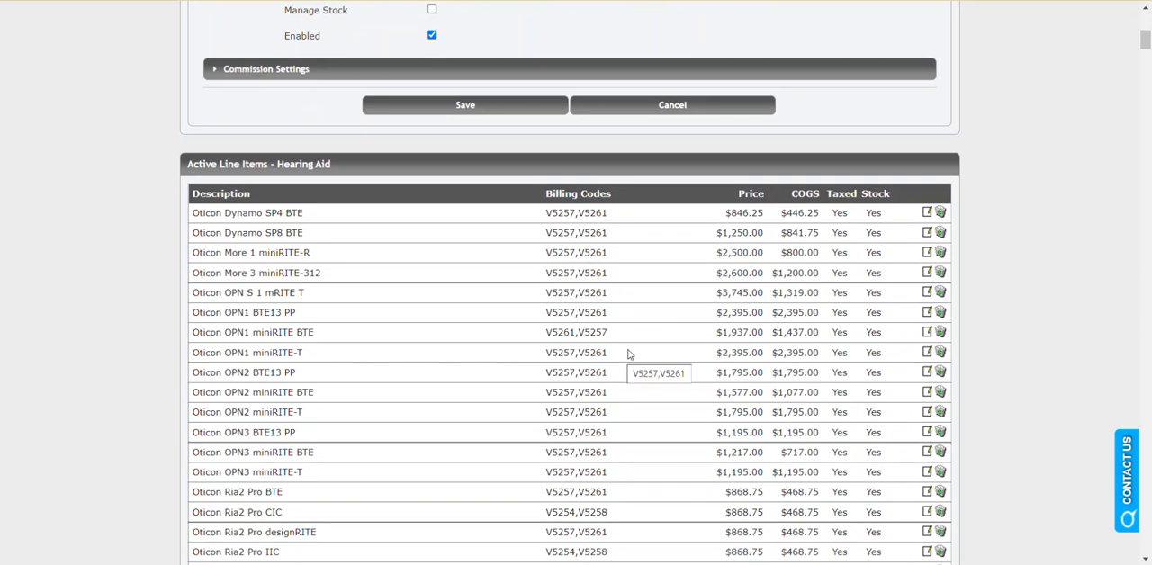
pyautogui.scroll(8, 1022, 286)
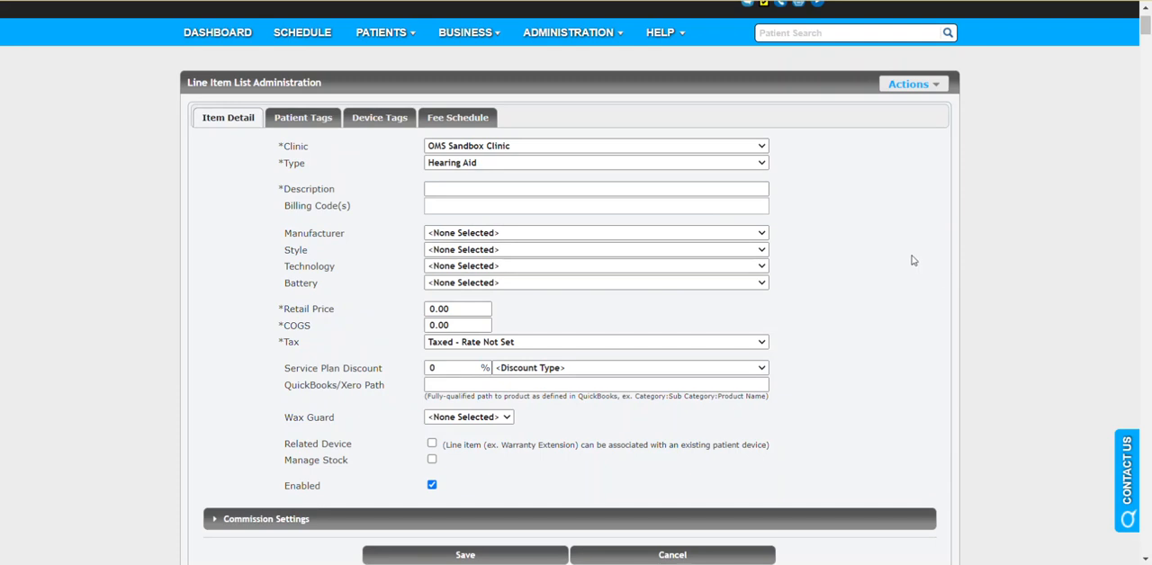
# Step: Switch to the Excel spreadsheet, examine its line items down to the last Widex row, and return to the browser's line item page
pyautogui.click(693, 522)
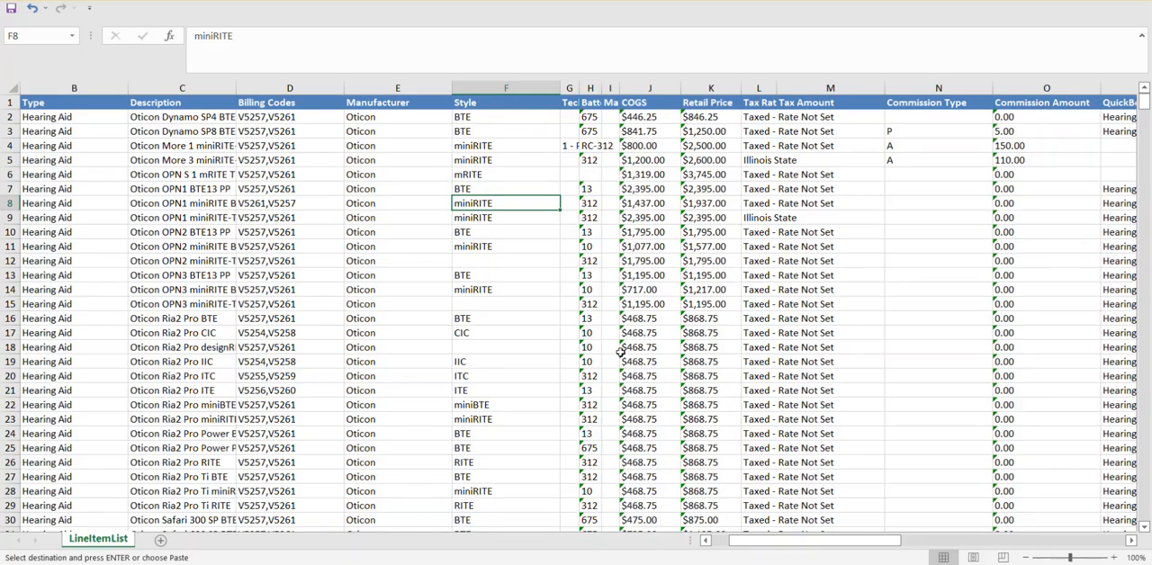
pyautogui.moveTo(1143, 105); pyautogui.dragTo(1074, 491)
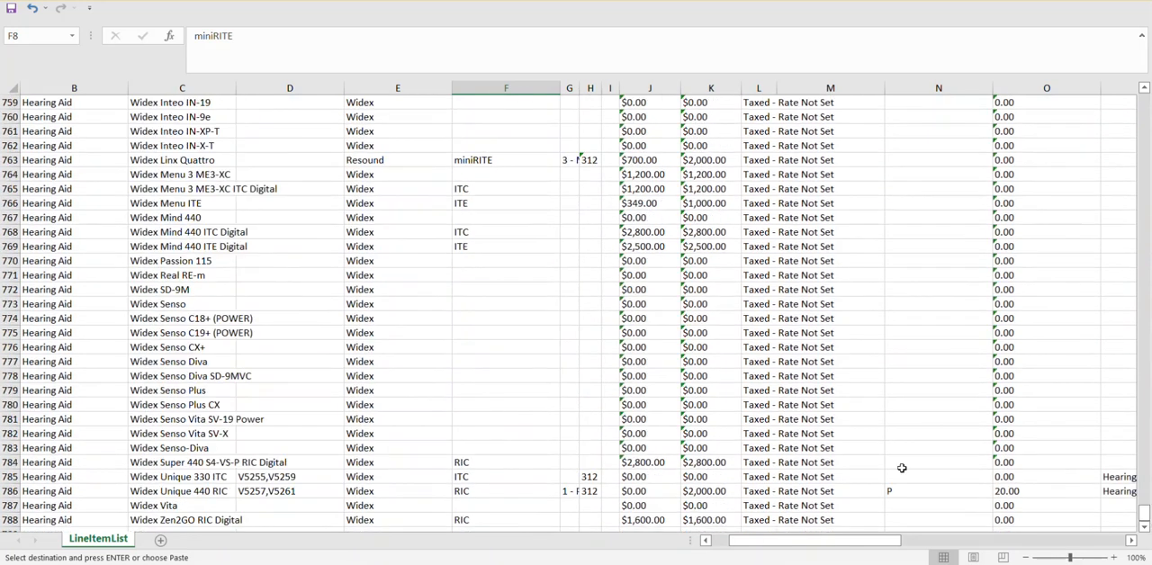
pyautogui.scroll(-3, 558, 423)
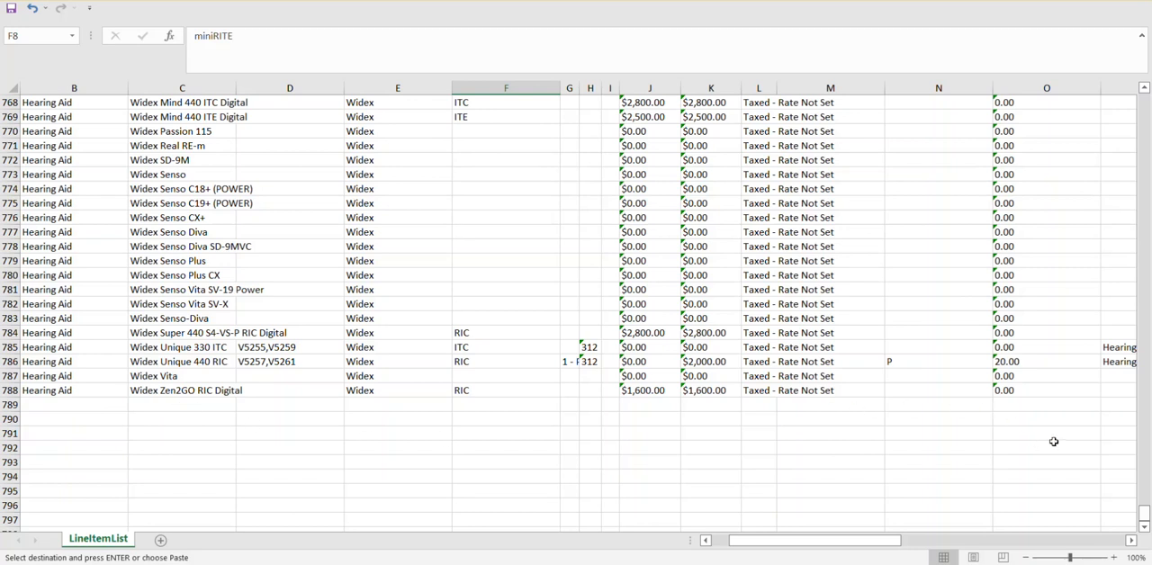
pyautogui.moveTo(1151, 240); pyautogui.dragTo(1146, 97)
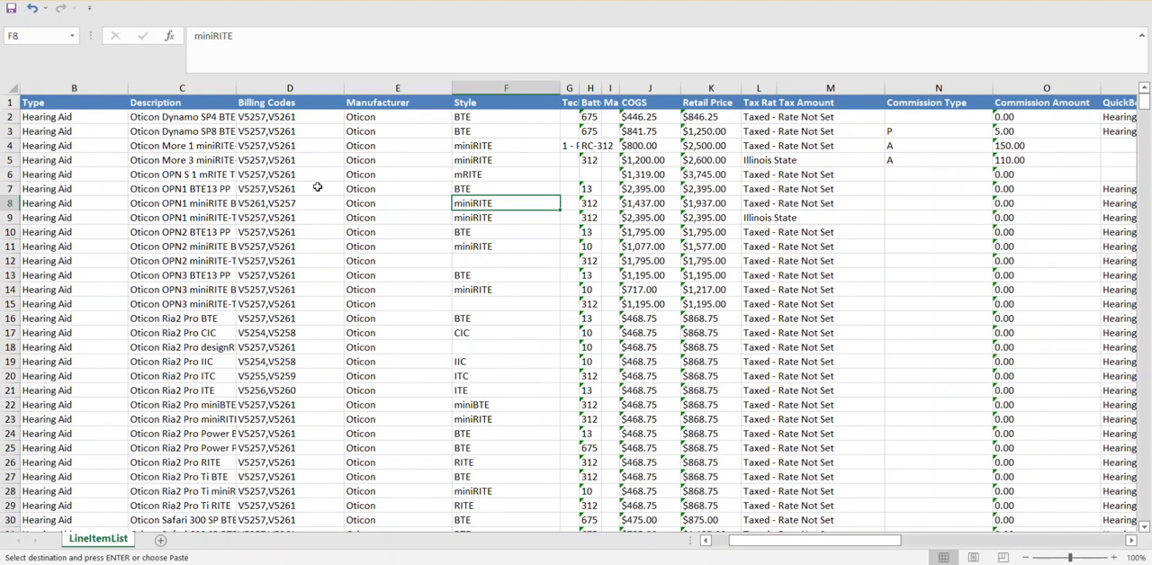
pyautogui.click(180, 191)
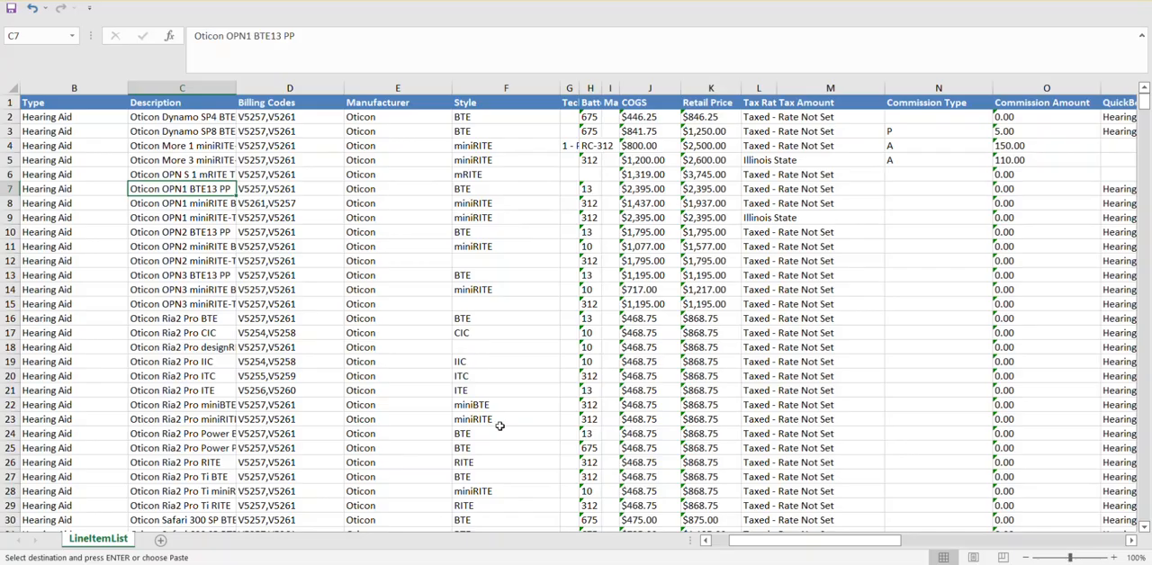
pyautogui.click(457, 564)
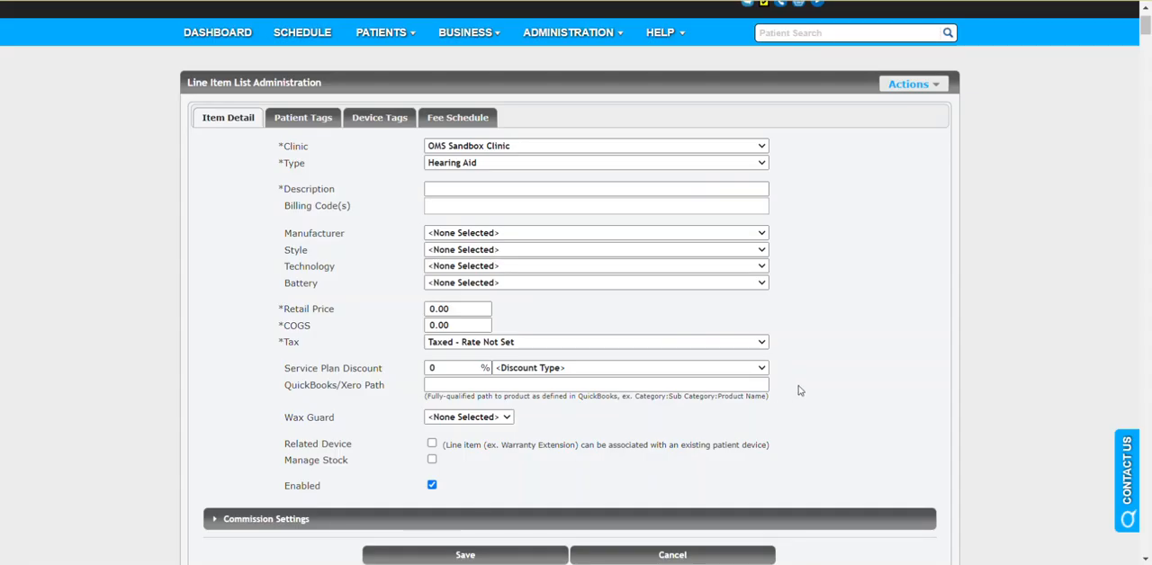